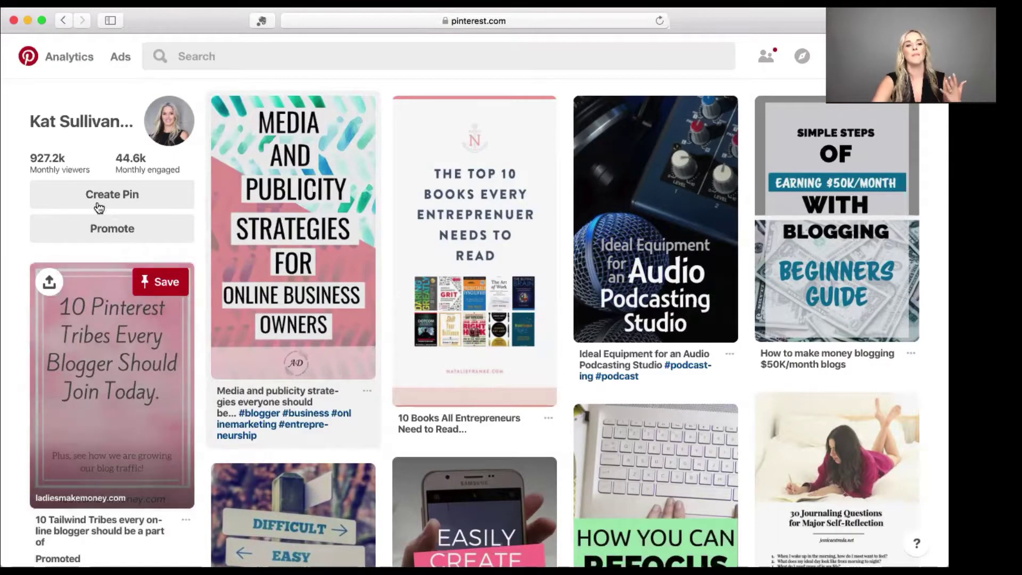
- Open the Audiences page of the ads section and look through the existing audiences
click(119, 57)
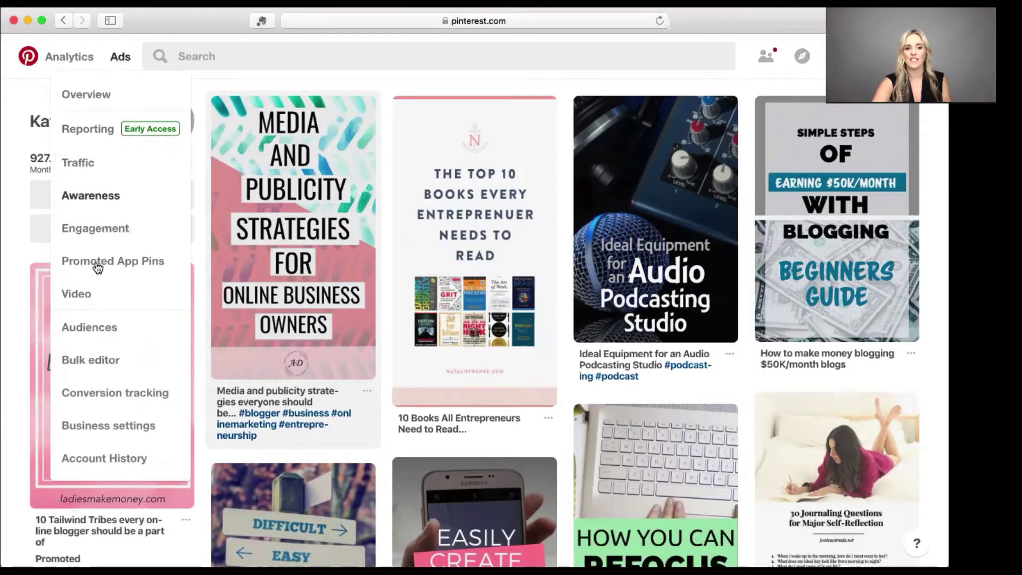
scroll(97, 269, down, 2)
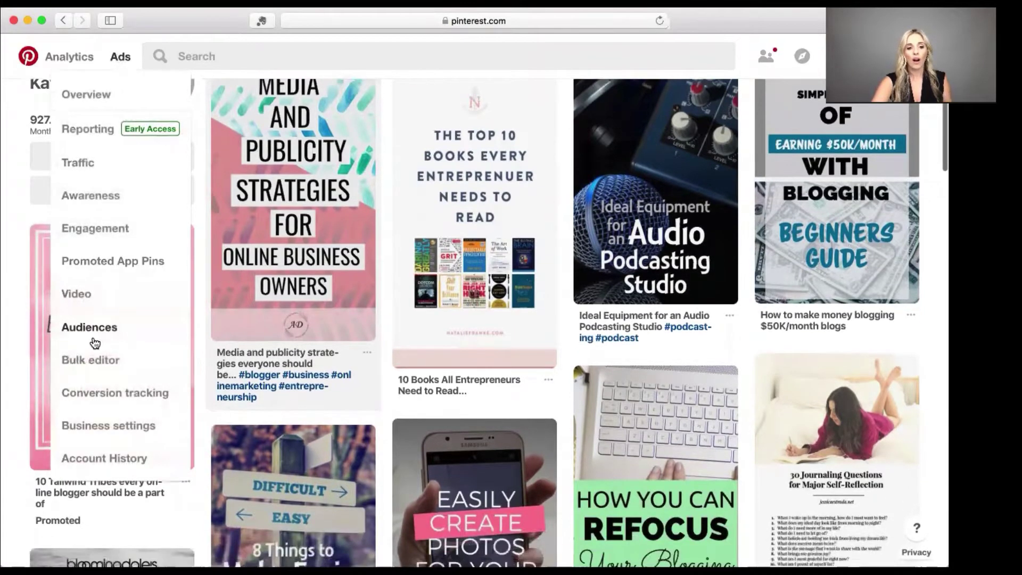
scroll(96, 346, up, 5)
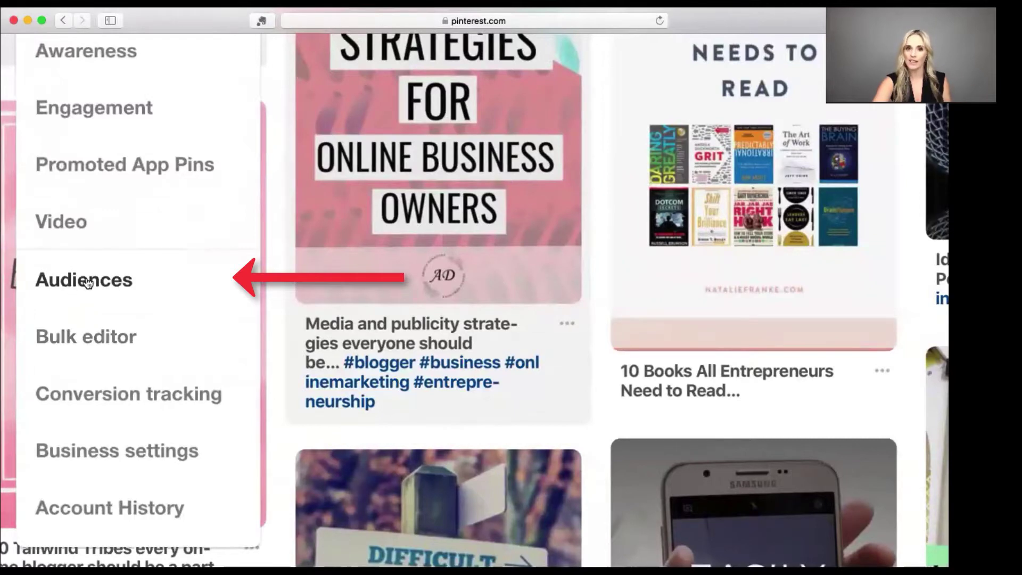
scroll(82, 280, down, 5)
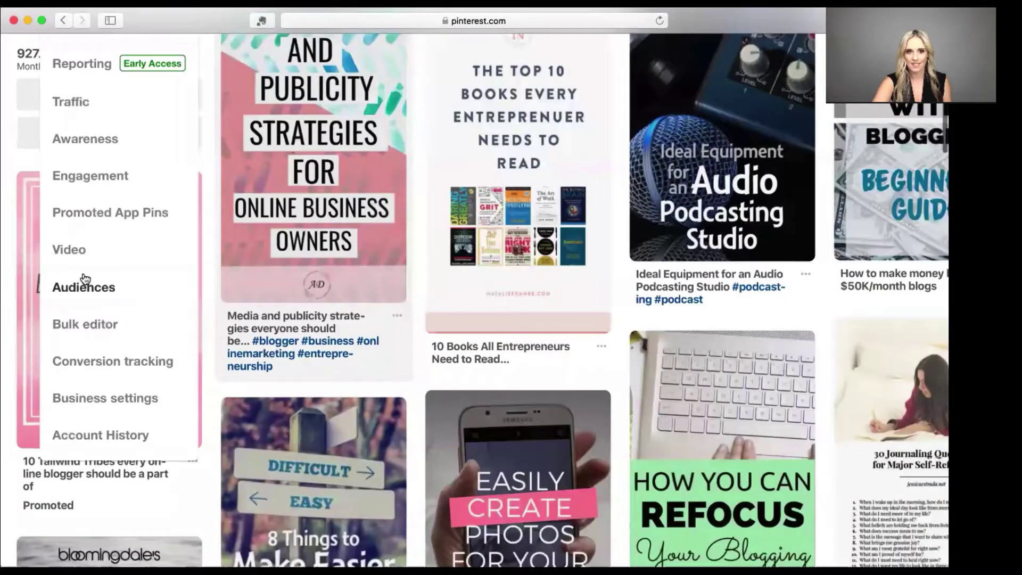
click(84, 367)
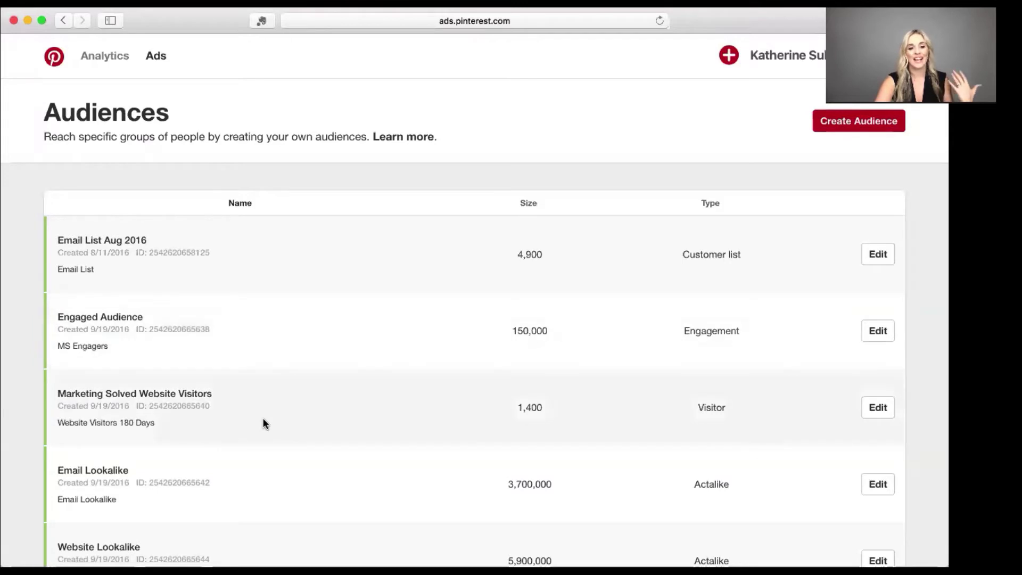
scroll(263, 420, down, 2)
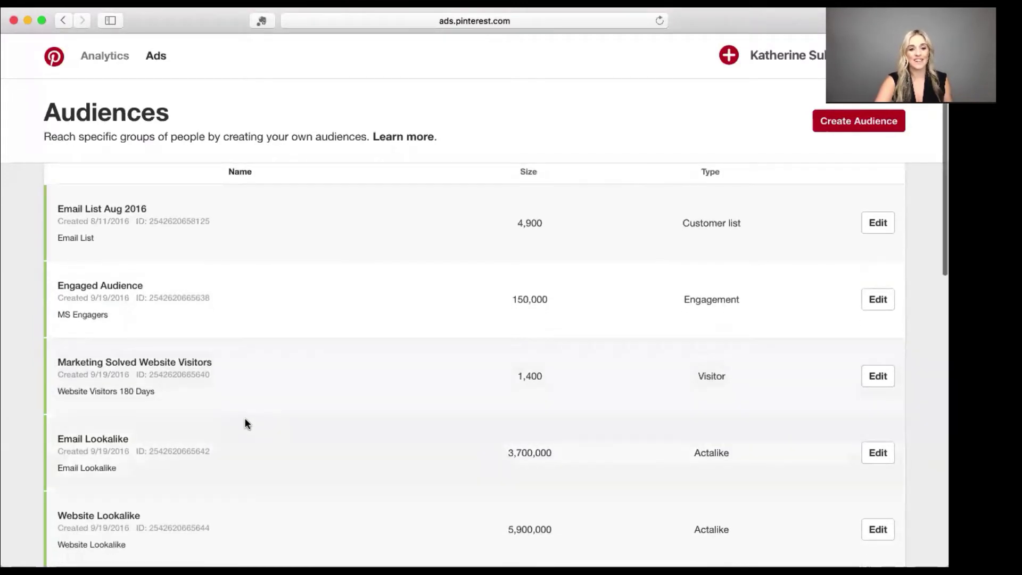
scroll(197, 390, down, 4)
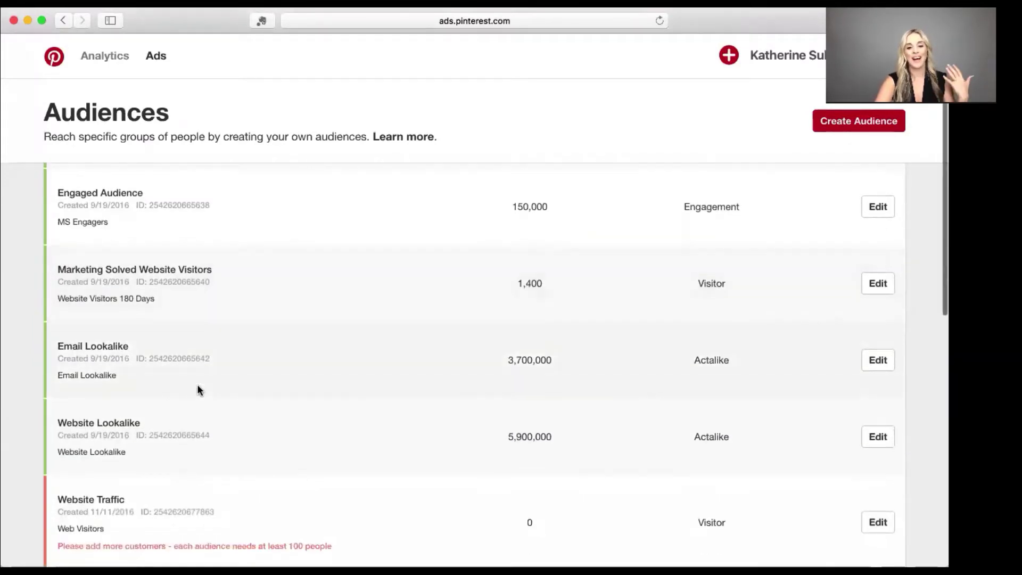
scroll(210, 368, down, 5)
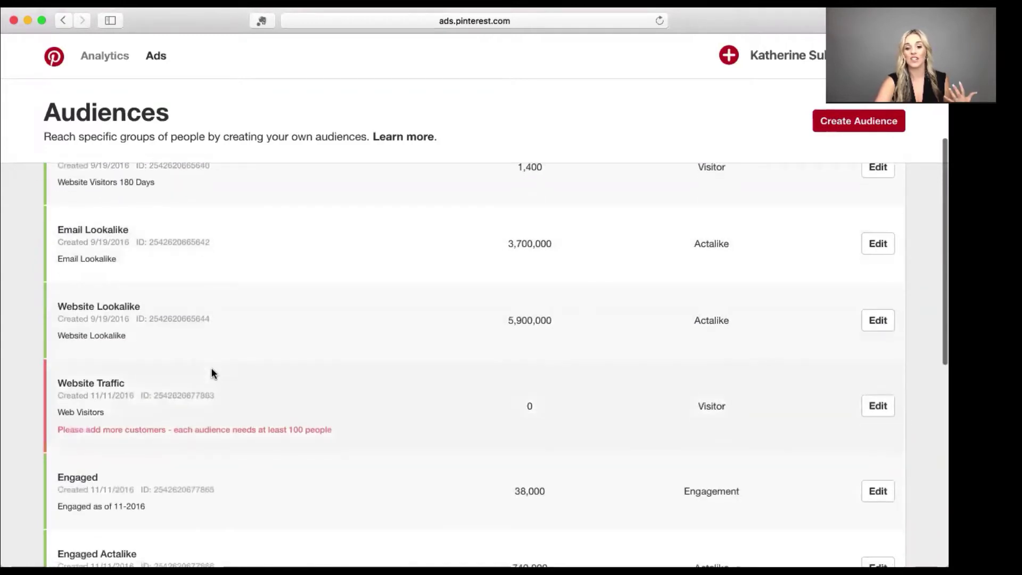
scroll(211, 369, up, 10)
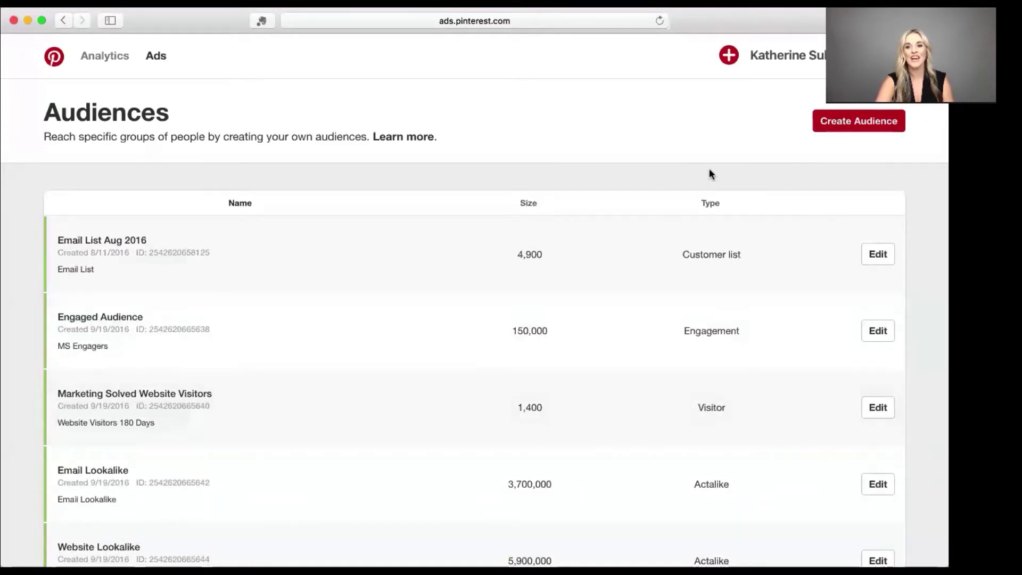
- Start creating a new audience that targets visitors who went to the site
click(856, 122)
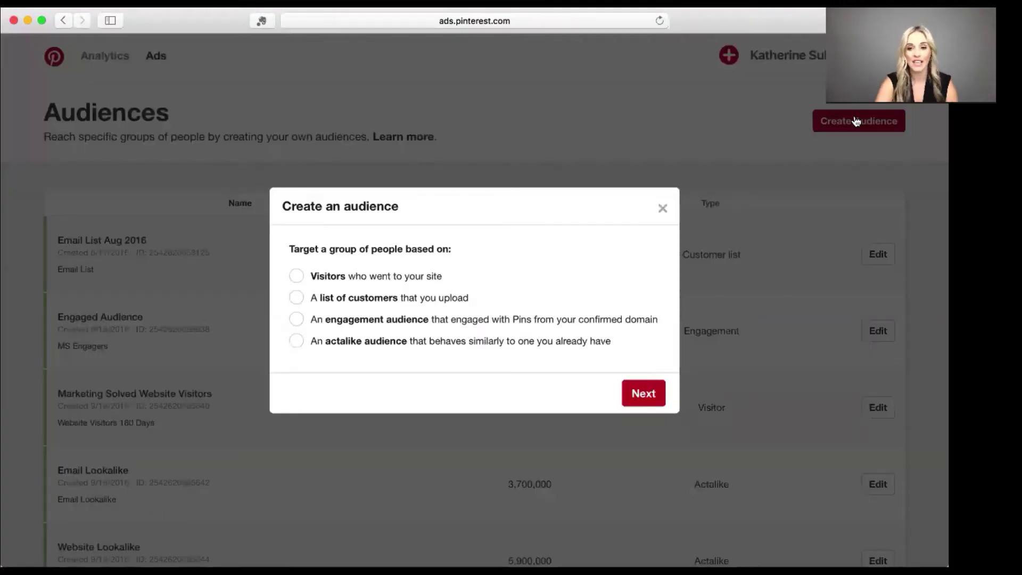
scroll(596, 251, up, 3)
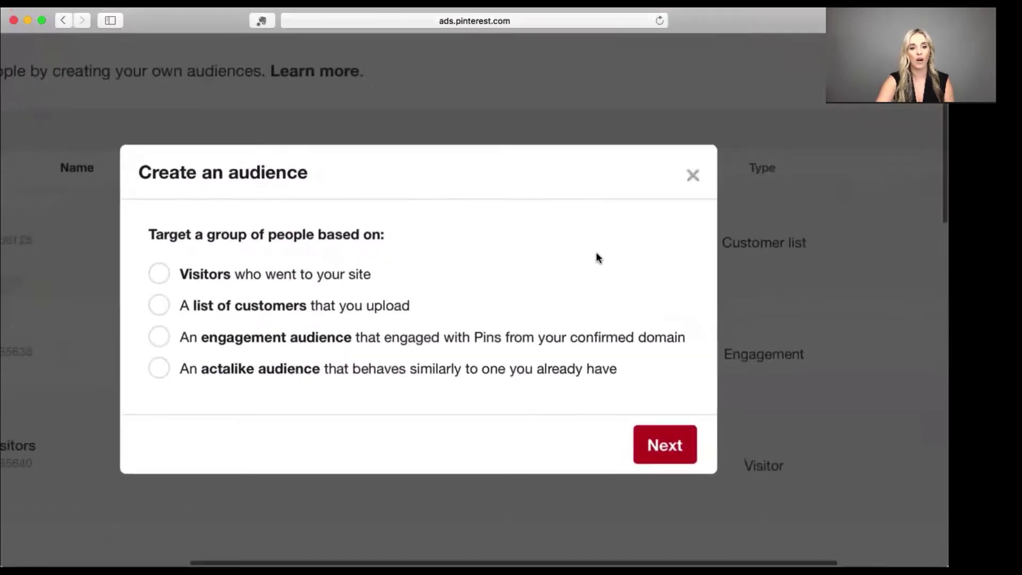
scroll(596, 257, left, 3)
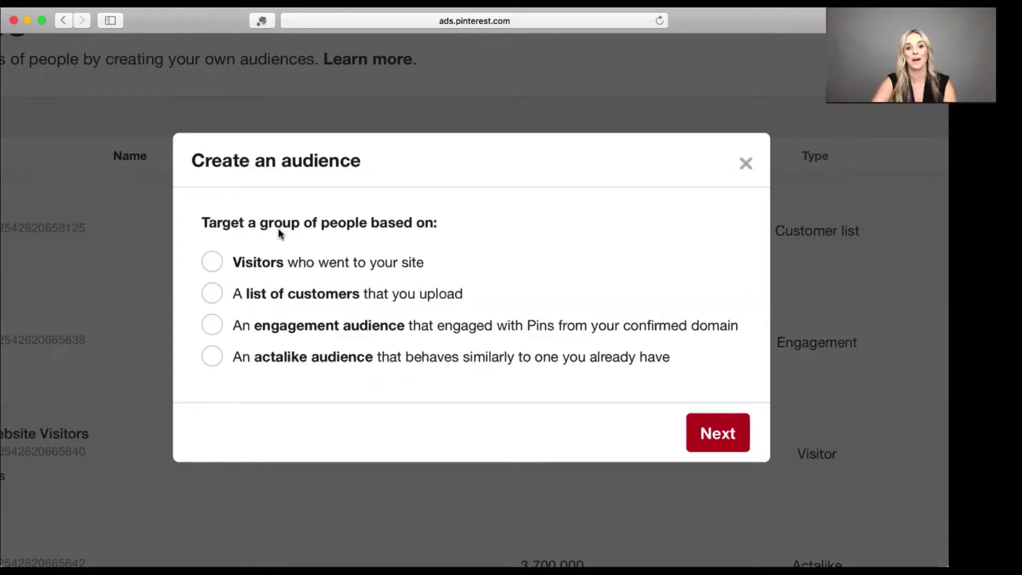
click(269, 264)
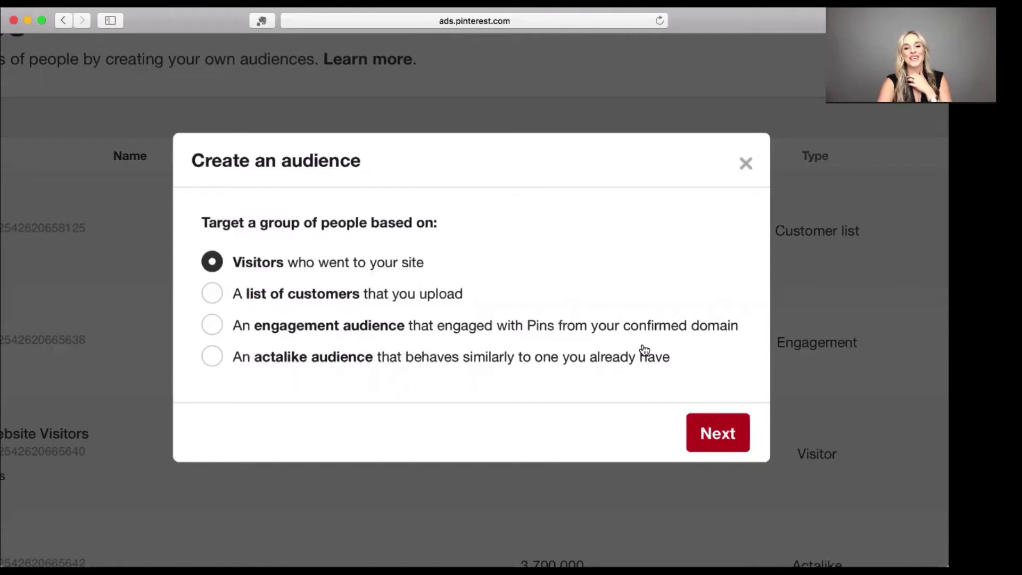
click(704, 432)
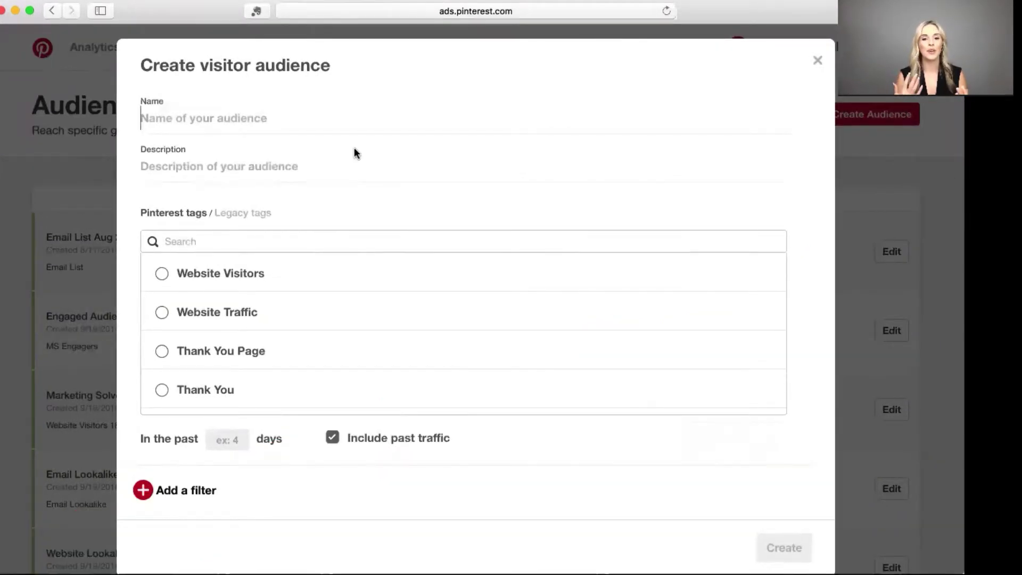
- Name the visitor audience "MS Web Visitors" and give it the description "MS web Visitors"
text(MS We)
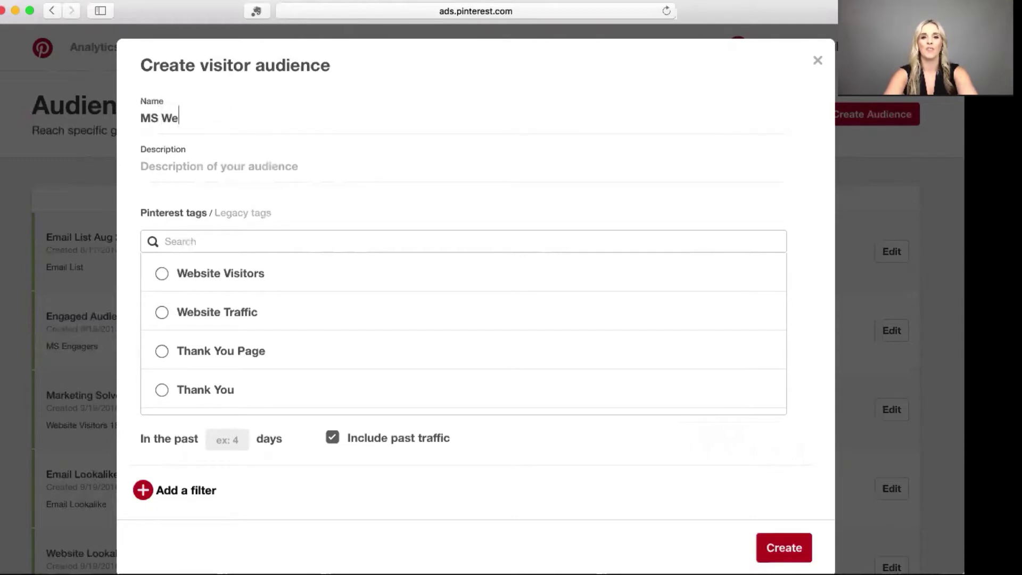
text(b VIsitors)
key(Tab)
text(MS )
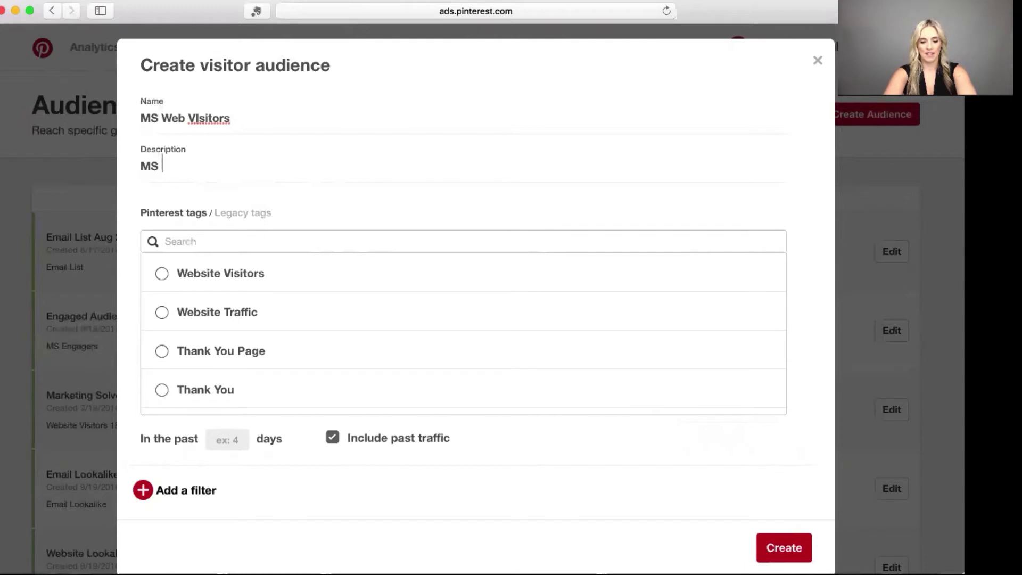
text(web Visitors)
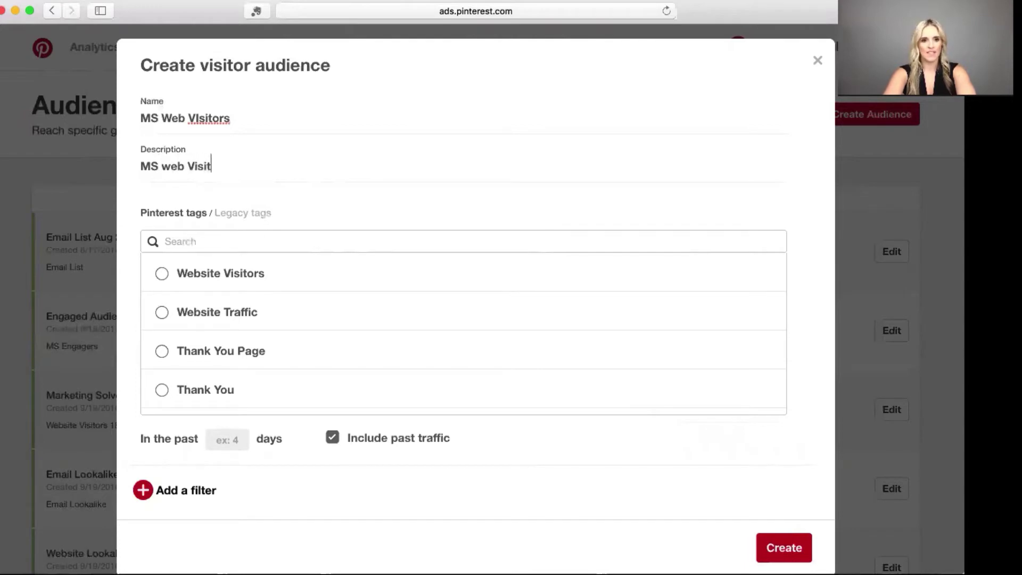
double_click(212, 116)
text(Visiti)
key(BackSpace)
text(ors)
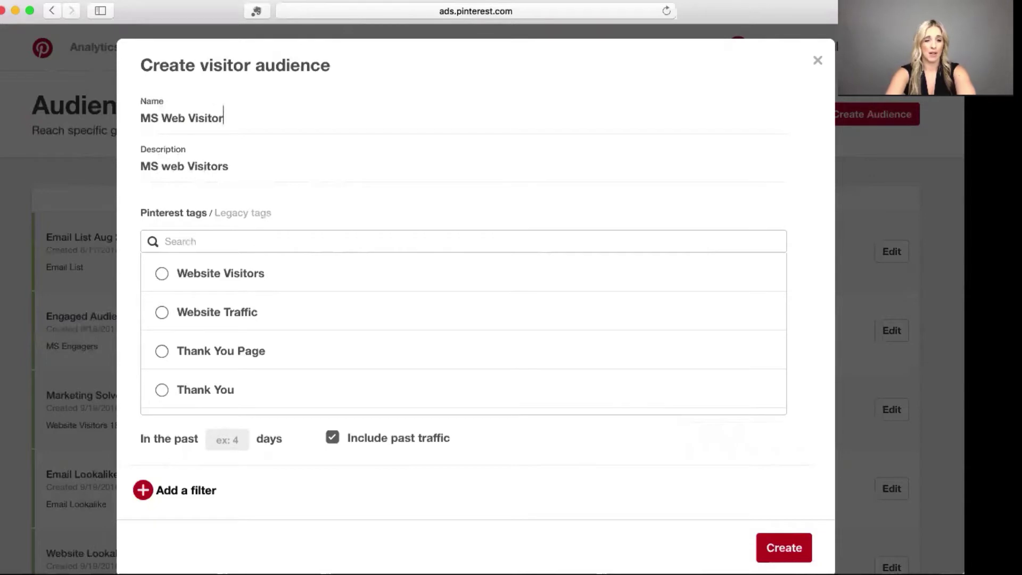
- Open the conversion tracking page, examine the existing Pinterest tags and go to the option for creating a new tag
scroll(248, 169, down, 1)
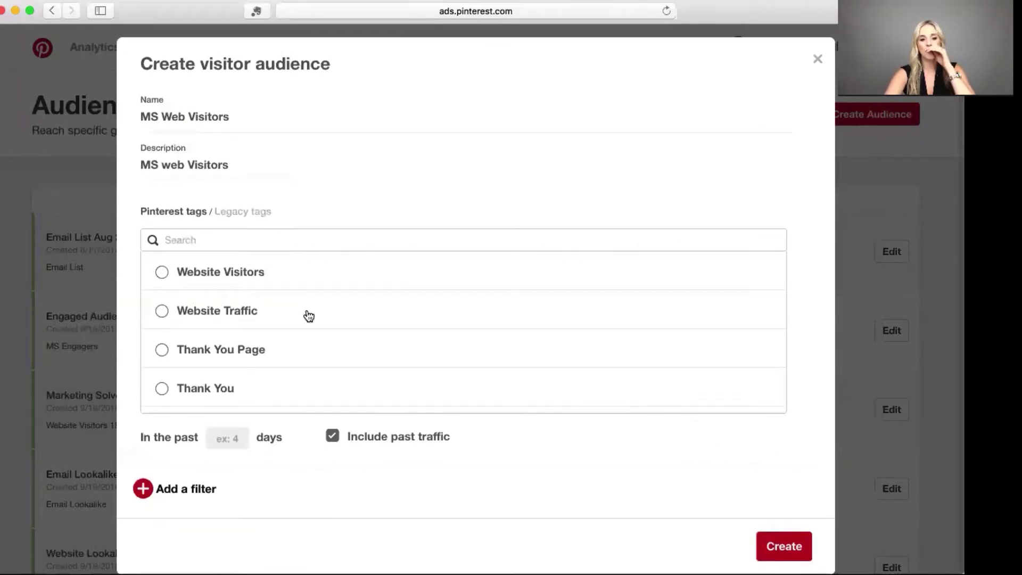
scroll(296, 455, up, 1)
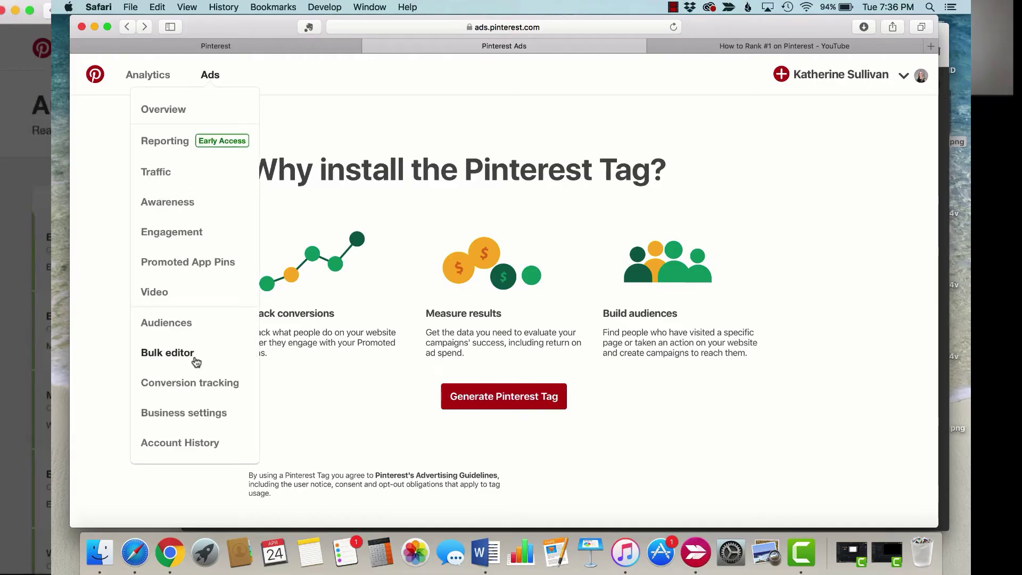
scroll(197, 380, up, 3)
click(197, 377)
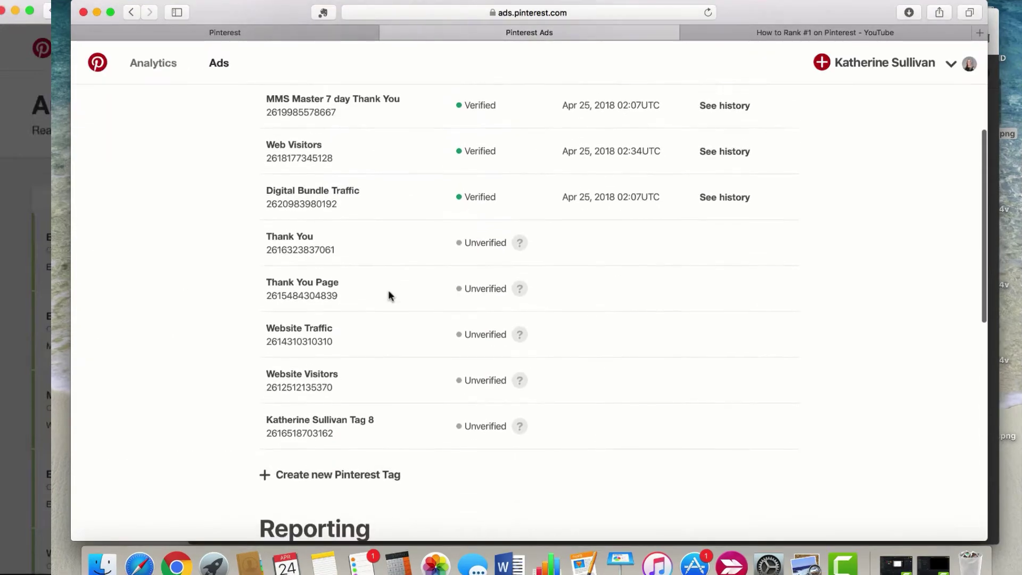
scroll(388, 290, down, 3)
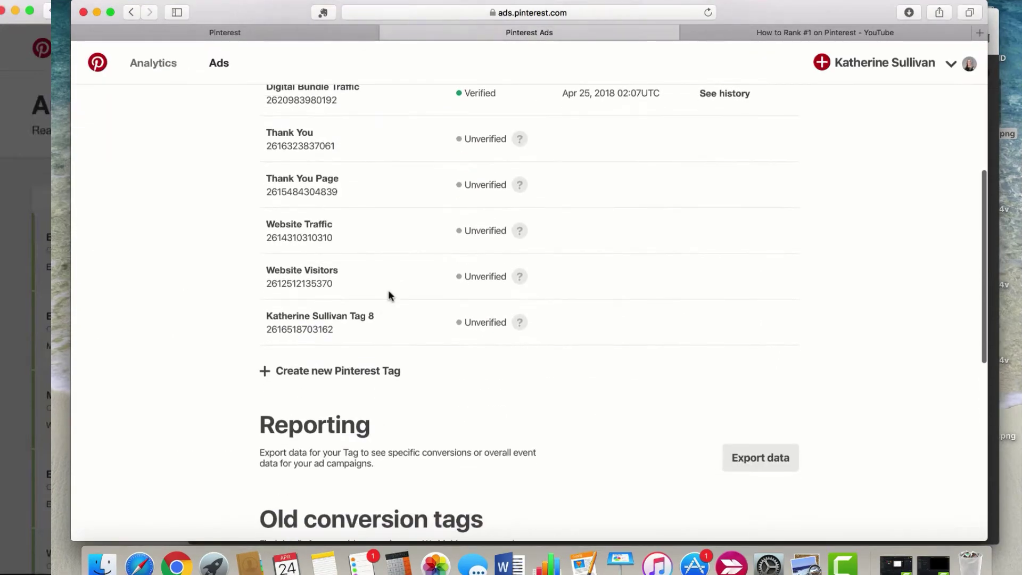
click(354, 377)
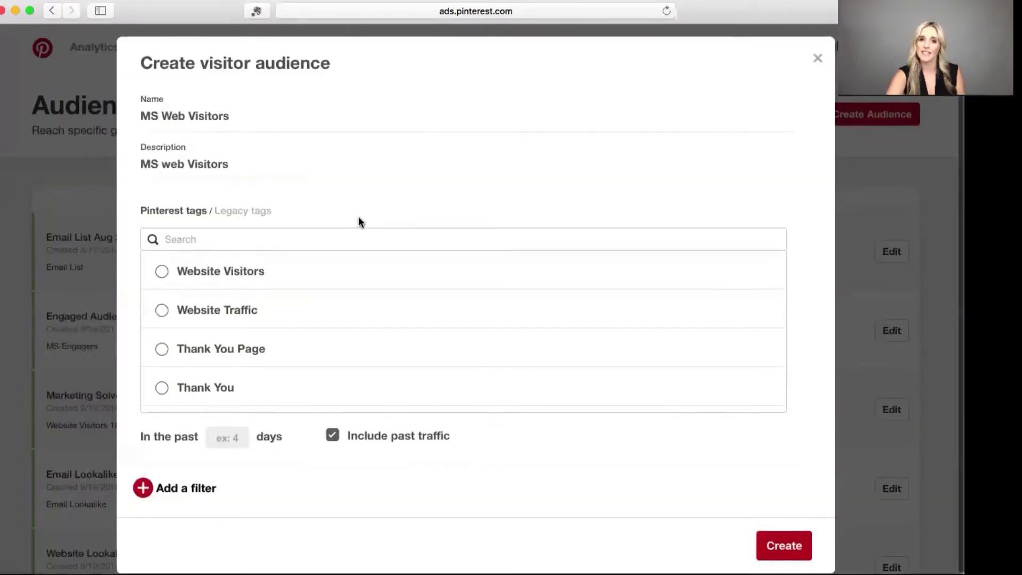
- Base the audience on the Website Visitors tag over the past 365 days and add a URL filter
click(162, 272)
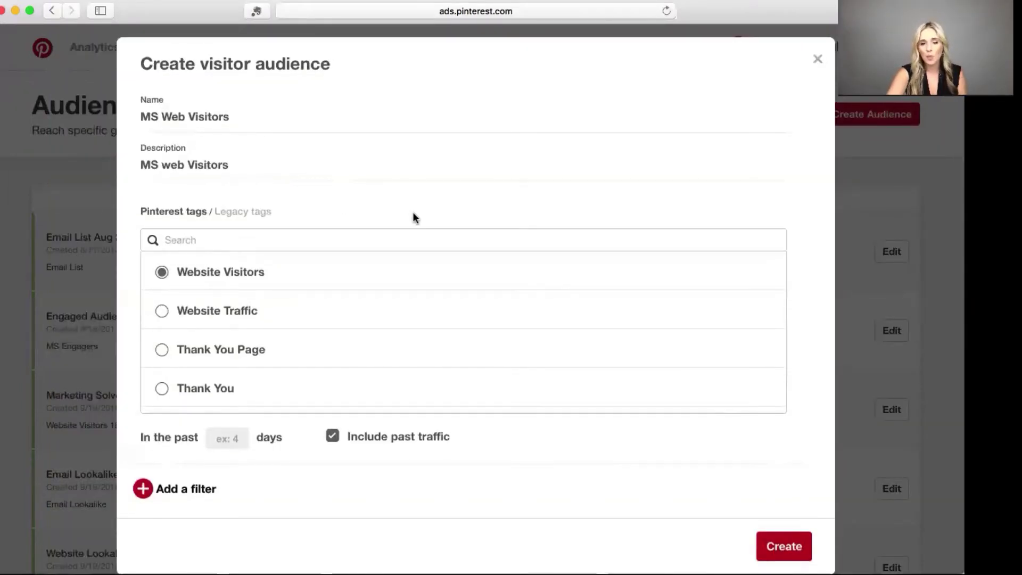
click(226, 438)
text(365)
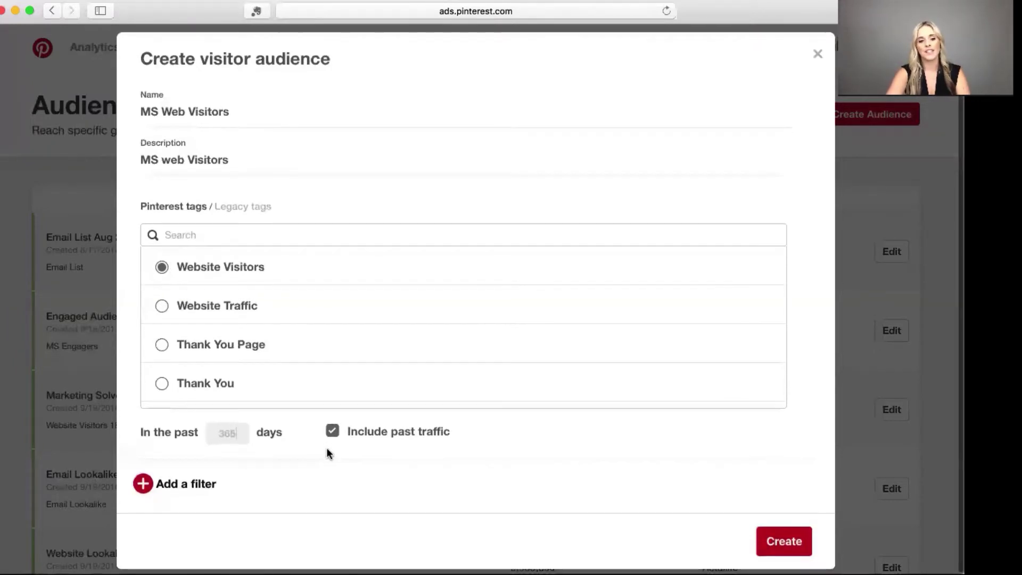
click(140, 491)
scroll(336, 470, down, 5)
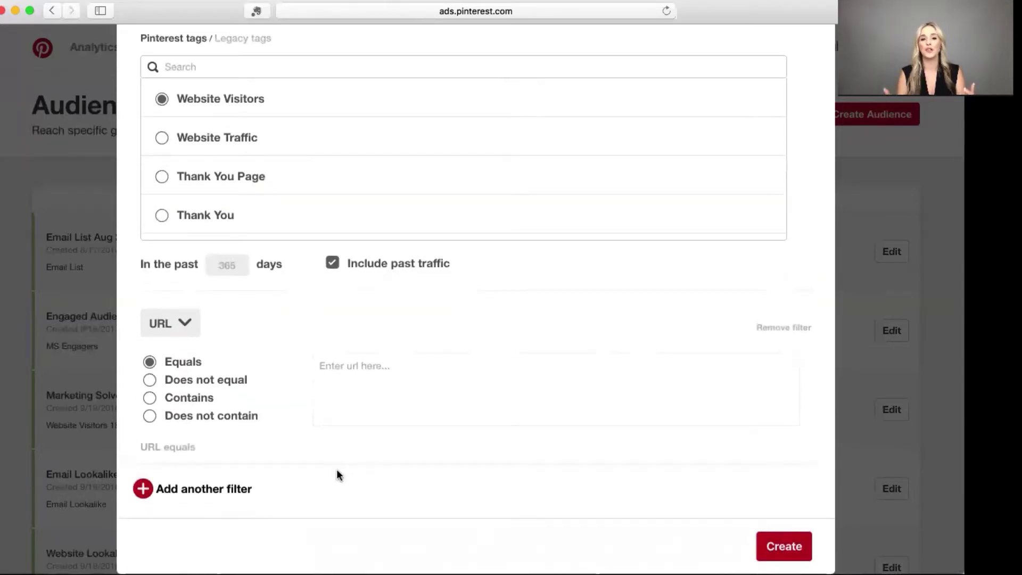
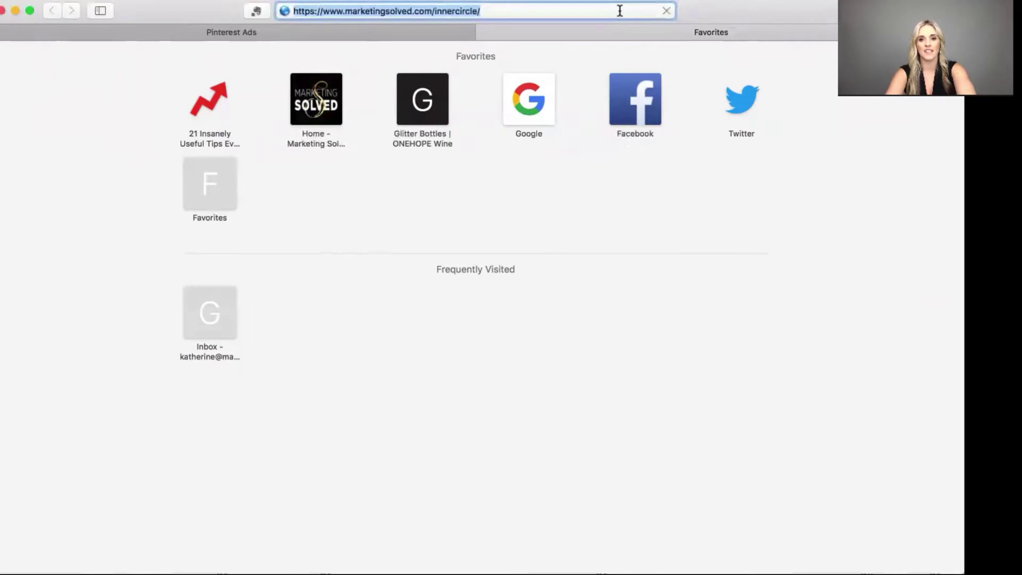
key(Return)
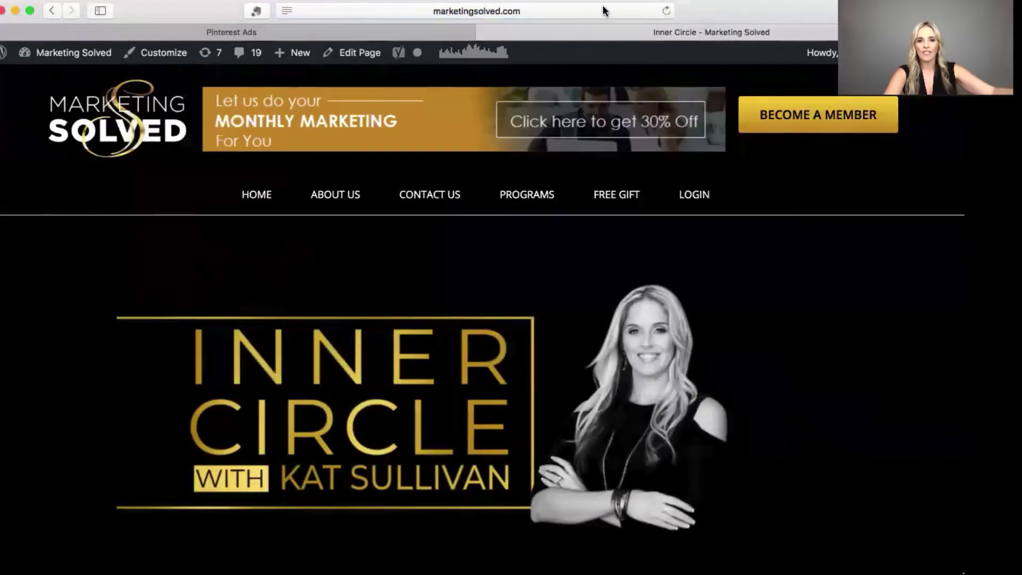
click(604, 10)
key(super+c)
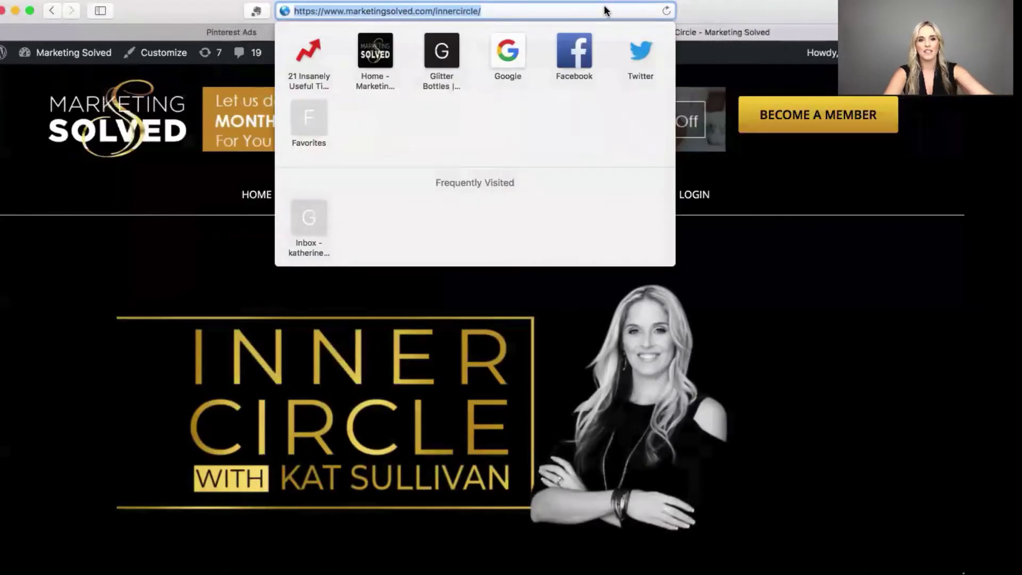
click(177, 419)
scroll(418, 405, down, 10)
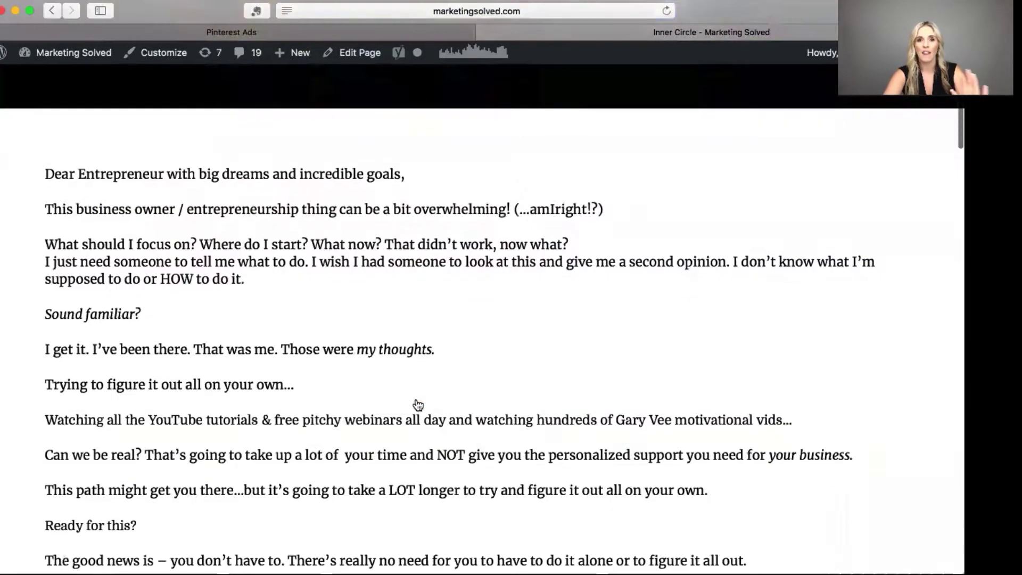
scroll(420, 393, down, 15)
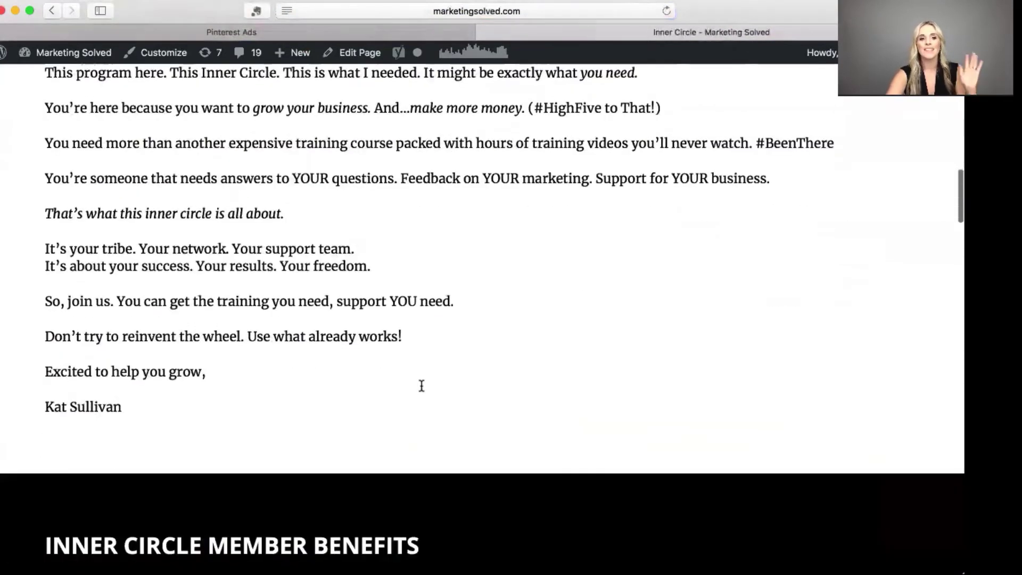
scroll(421, 385, down, 10)
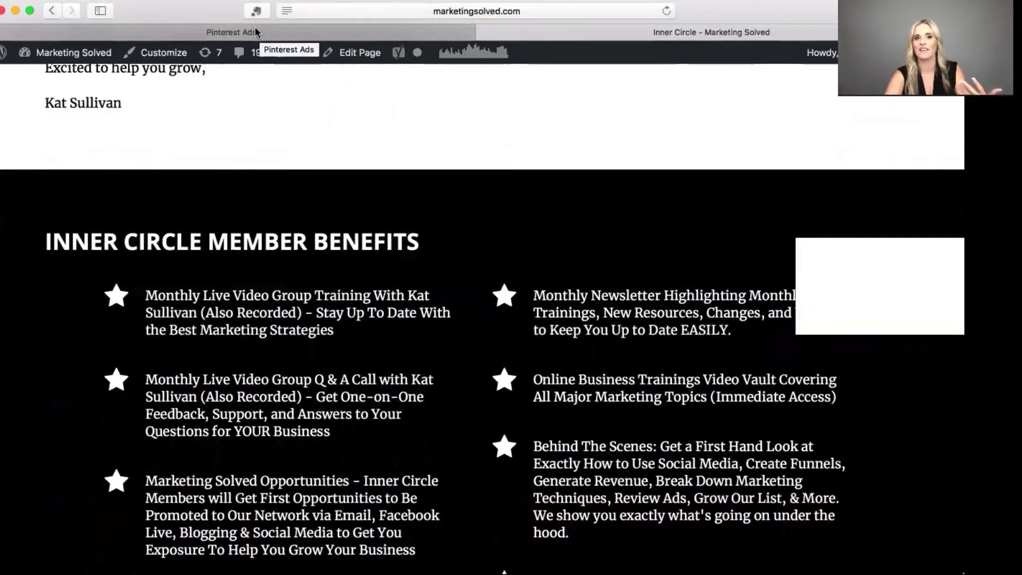
click(255, 29)
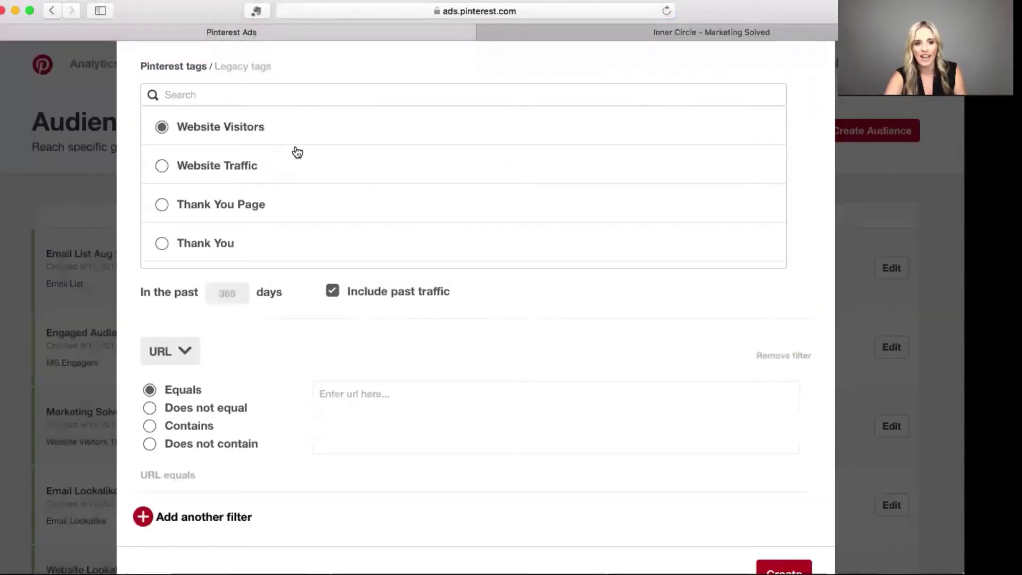
click(411, 400)
key(super+v)
key(Return)
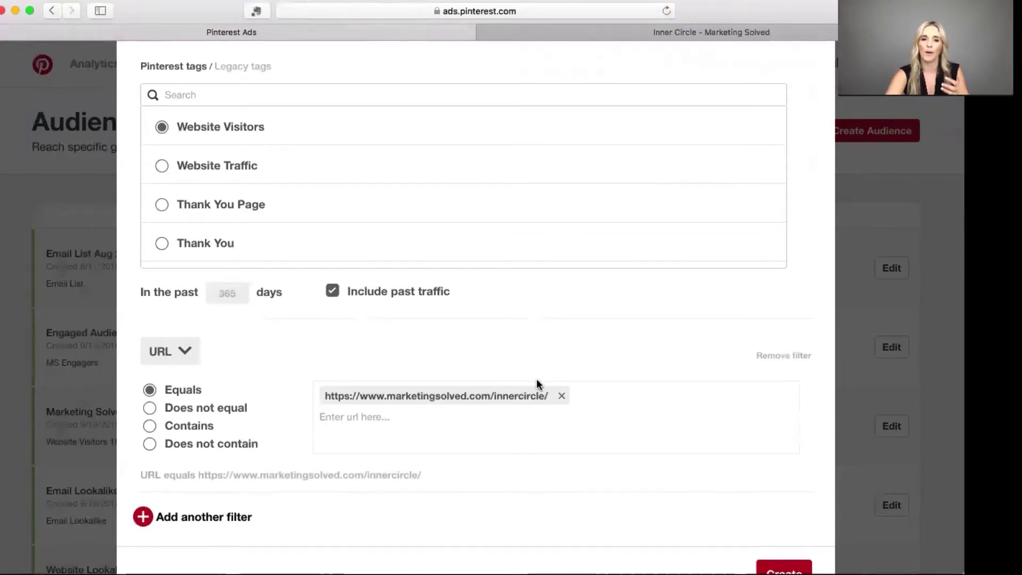
scroll(535, 378, up, 2)
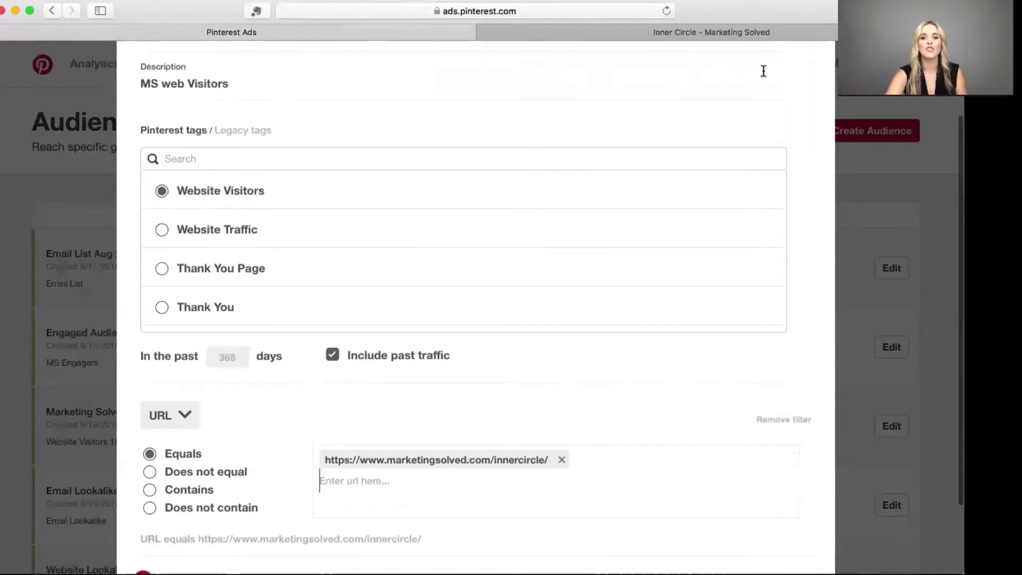
- Switch to the Marketing Solved site, open its Programs page and look through the offers listed there
click(765, 27)
scroll(602, 218, up, 10)
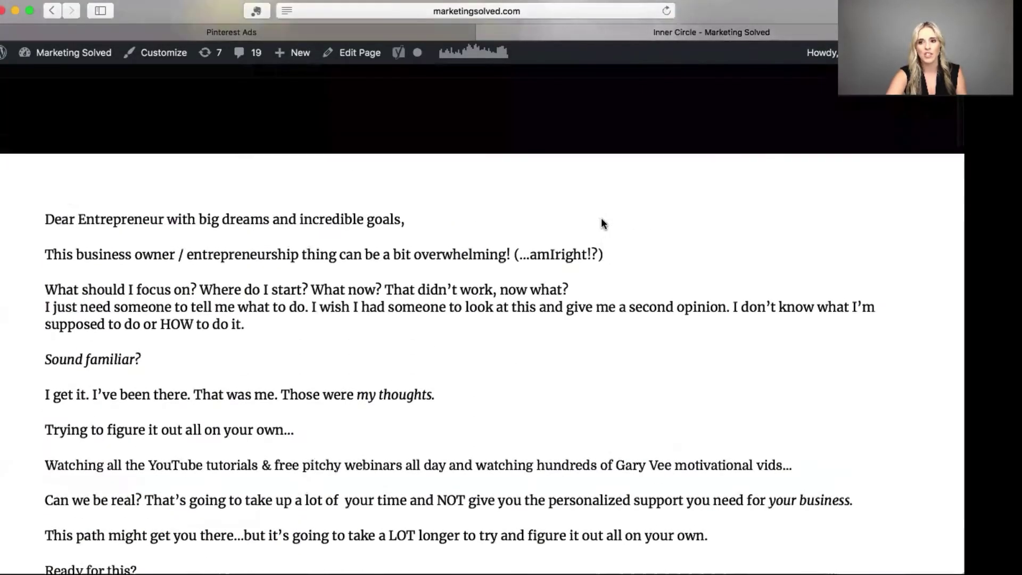
scroll(601, 218, up, 10)
click(531, 193)
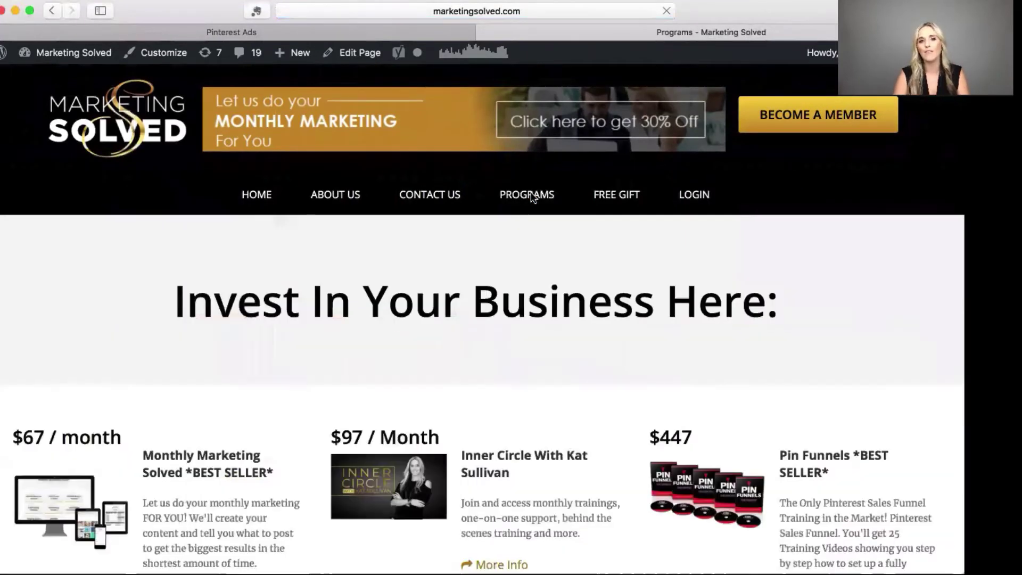
scroll(426, 388, down, 3)
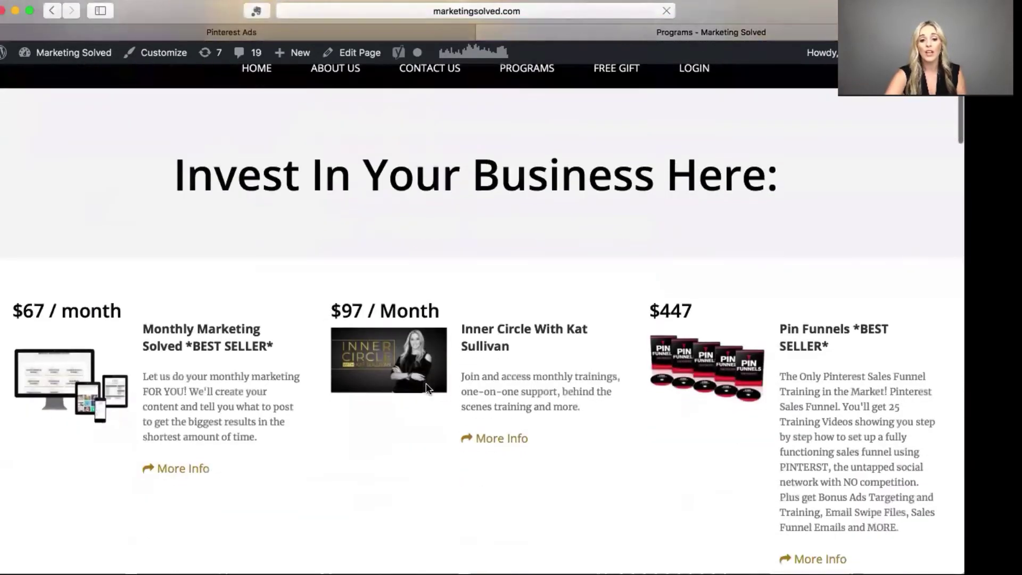
scroll(426, 388, up, 3)
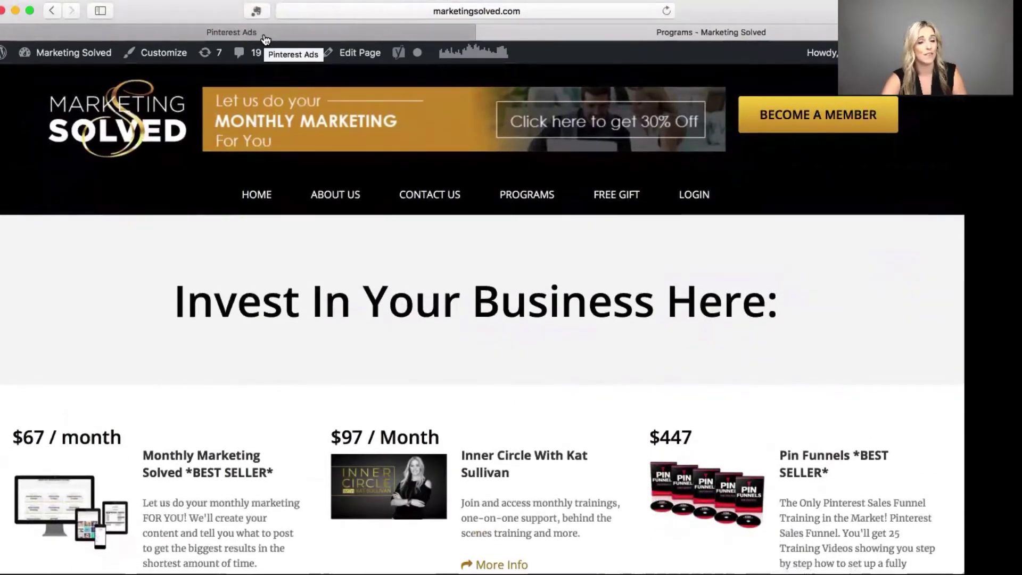
- Return to the Pinterest visitor audience form and rename the audience MS Inner Circle
click(265, 38)
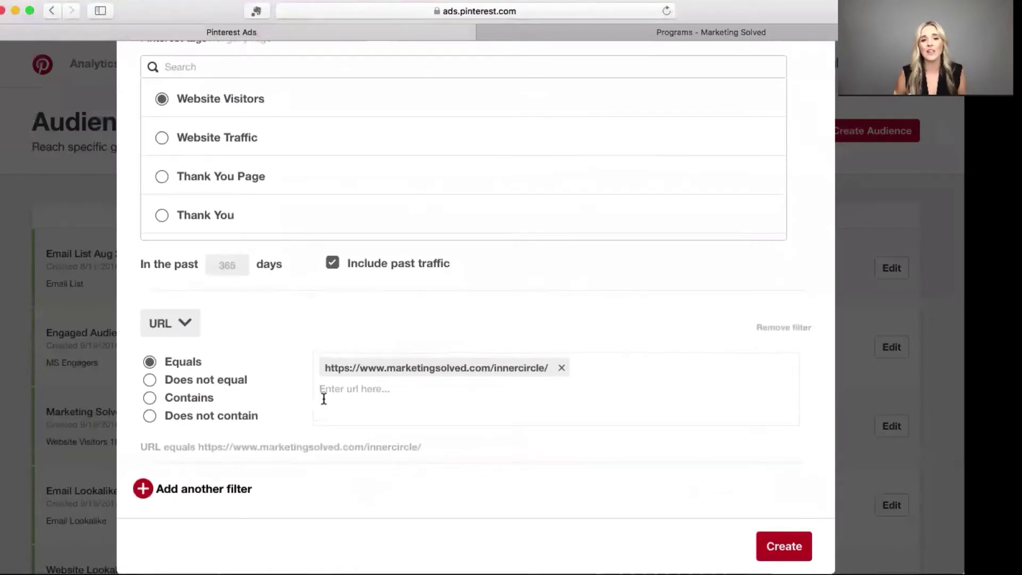
scroll(324, 398, up, 4)
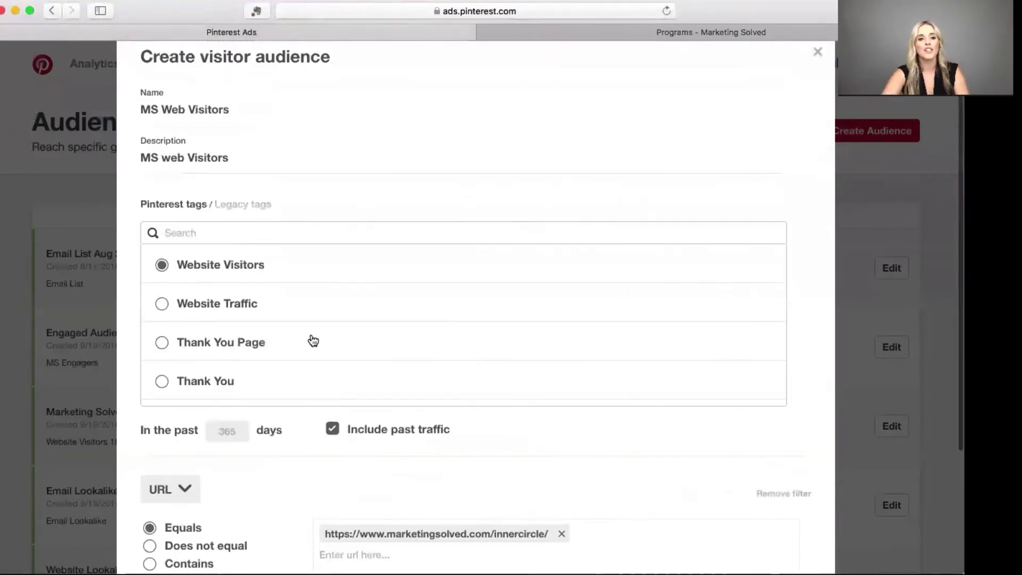
drag(161, 113, 361, 110)
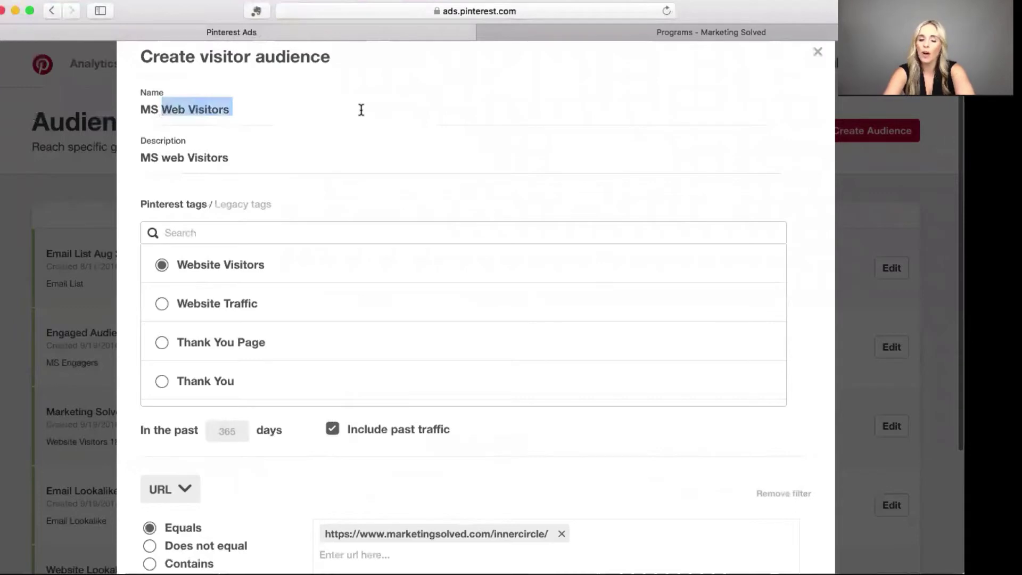
text(Inn)
key(BackSpace)
key(BackSpace)
text(nne)
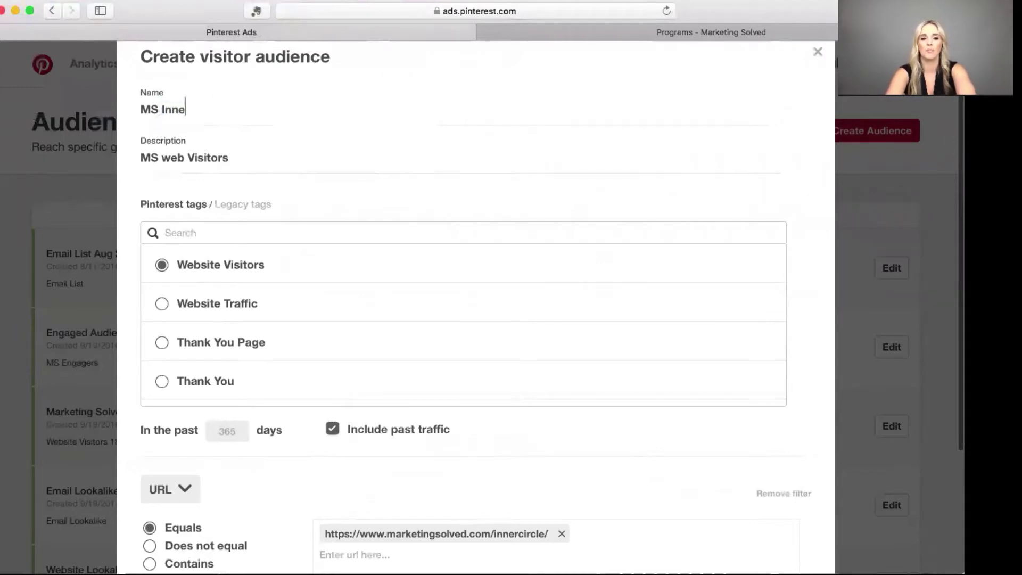
text(r Circle)
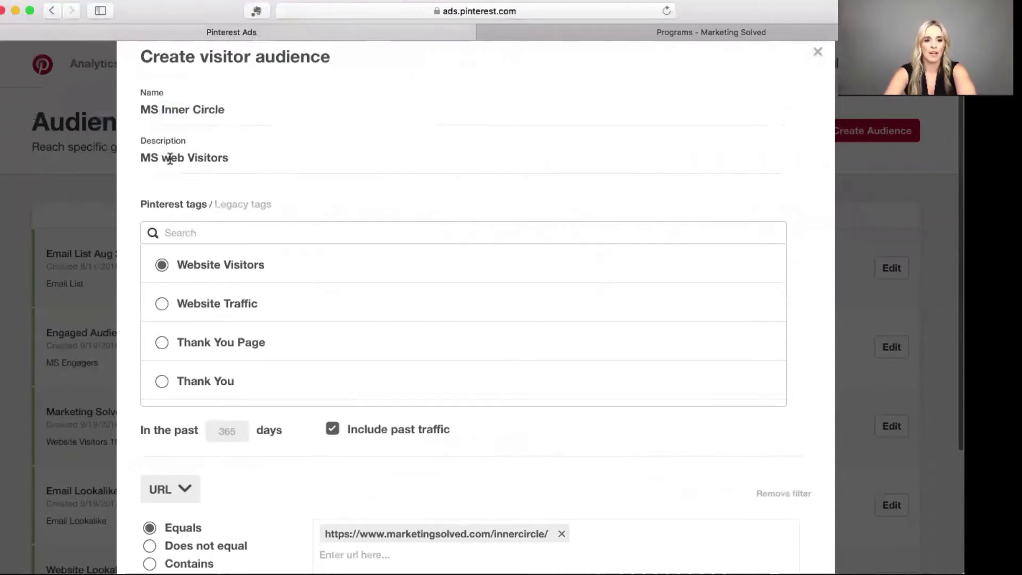
- Set the audience description to MS Inner Circle and create the visitor audience
drag(162, 158, 321, 157)
text(Inner )
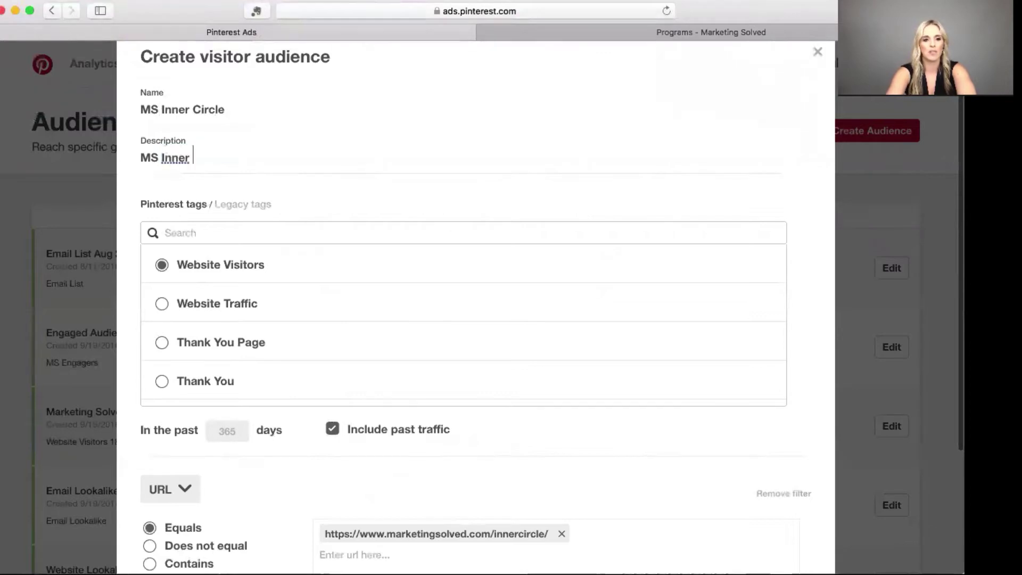
text(Circle)
scroll(440, 258, down, 3)
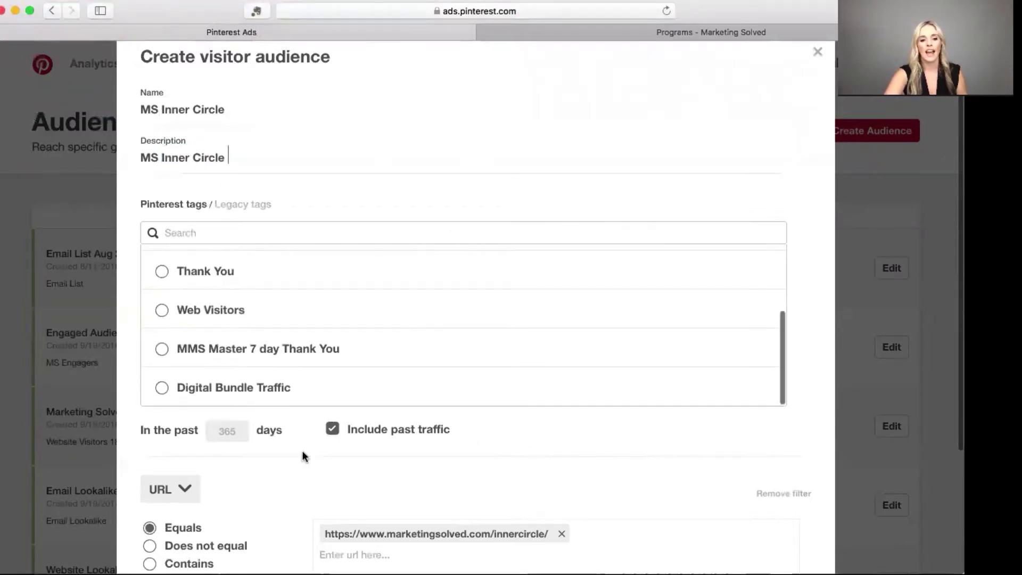
scroll(302, 450, down, 3)
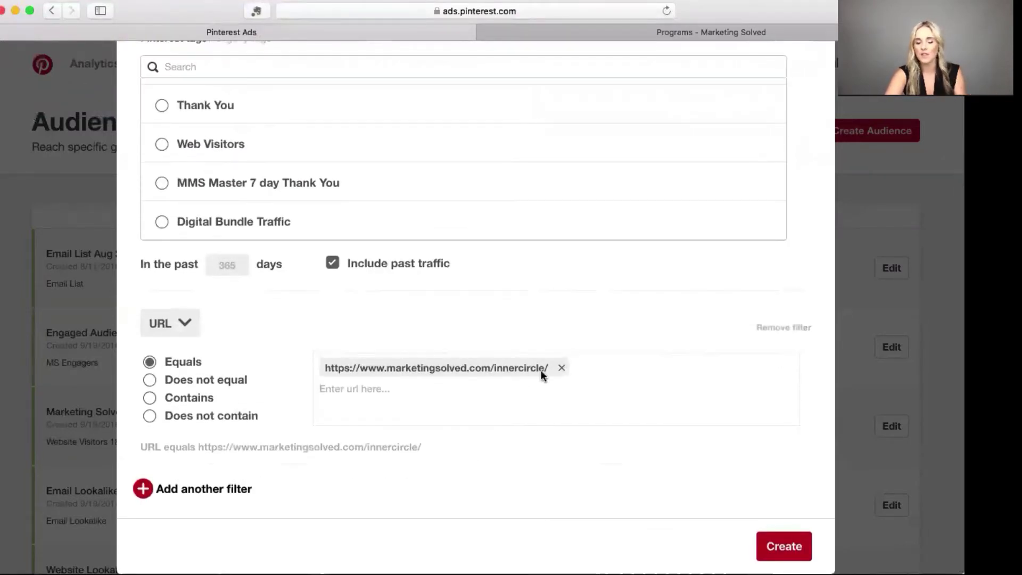
click(783, 540)
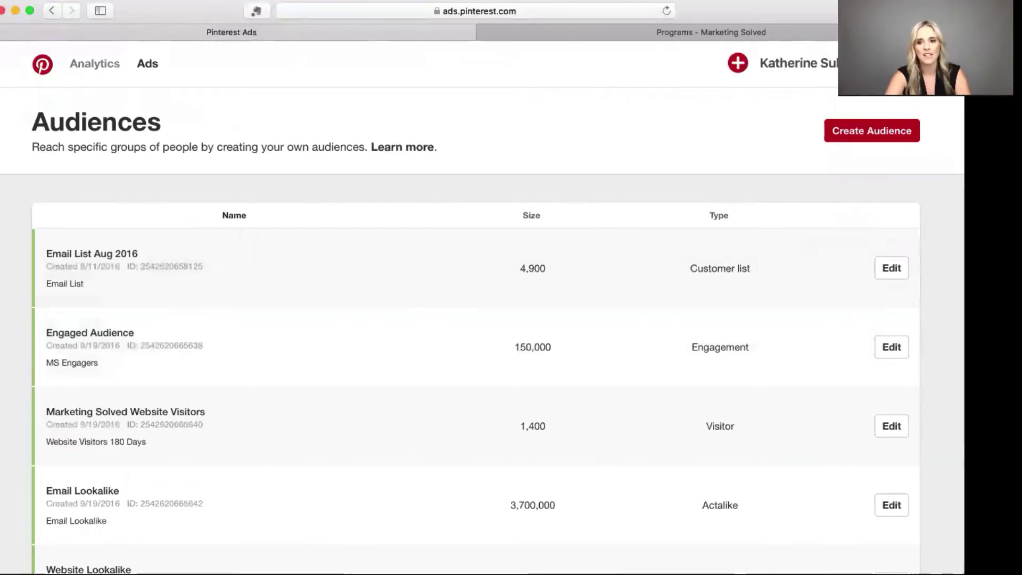
- Start another audience based on visitors who went to the site and name it MS website visitors
click(864, 137)
click(330, 285)
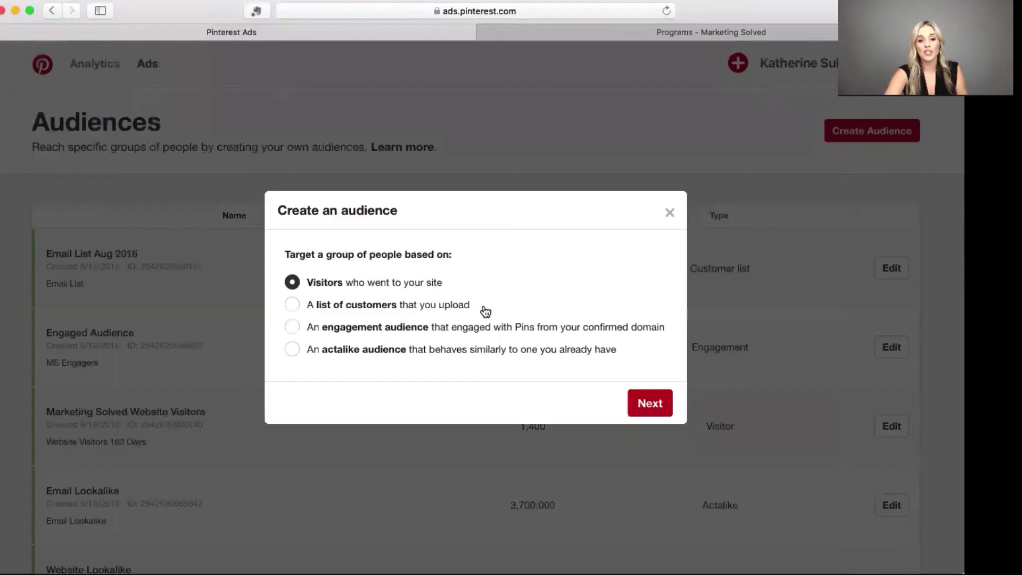
click(644, 406)
click(177, 122)
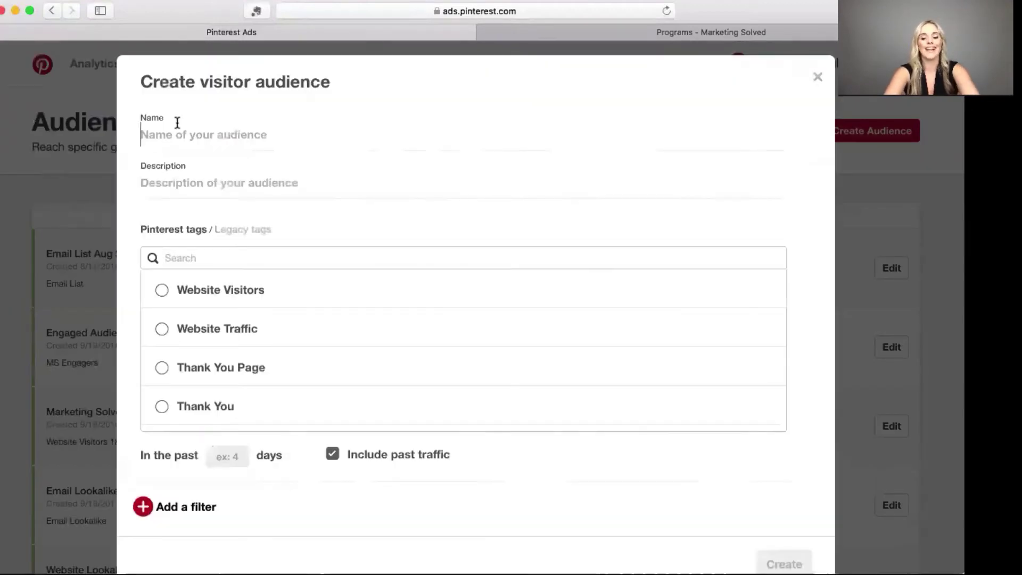
text(MS website vi)
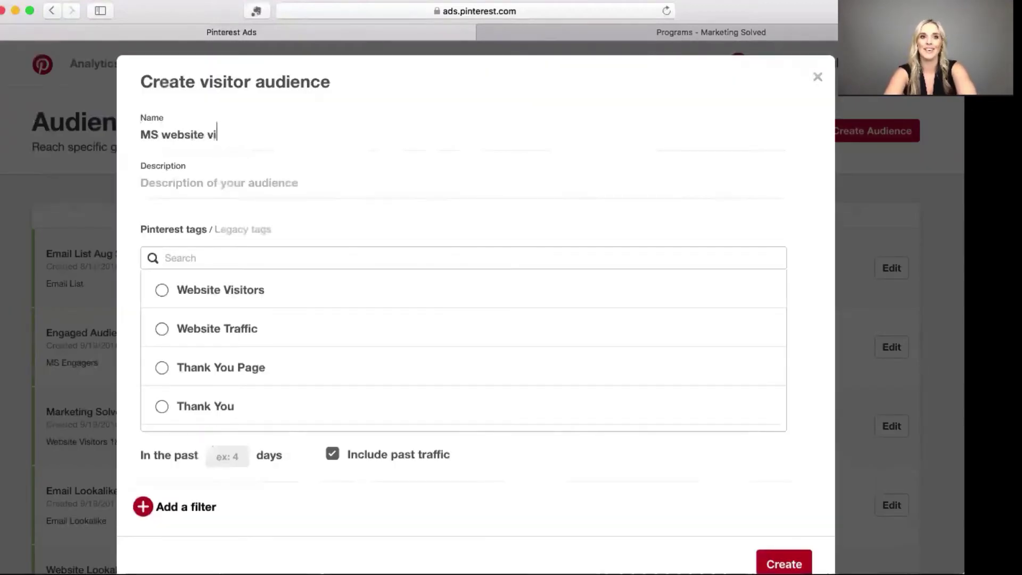
text(sot)
key(BackSpace)
key(BackSpace)
text(itors)
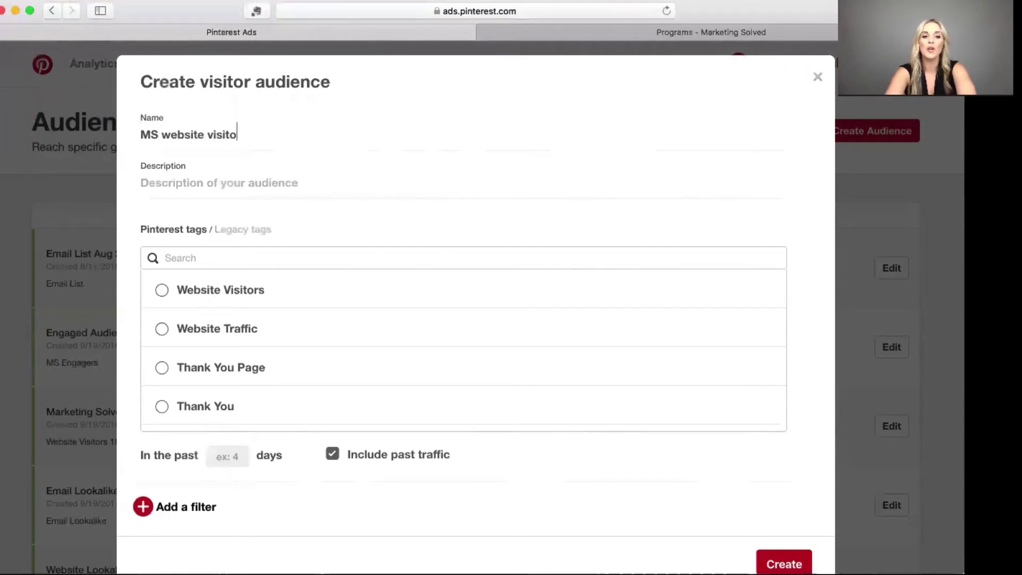
click(218, 168)
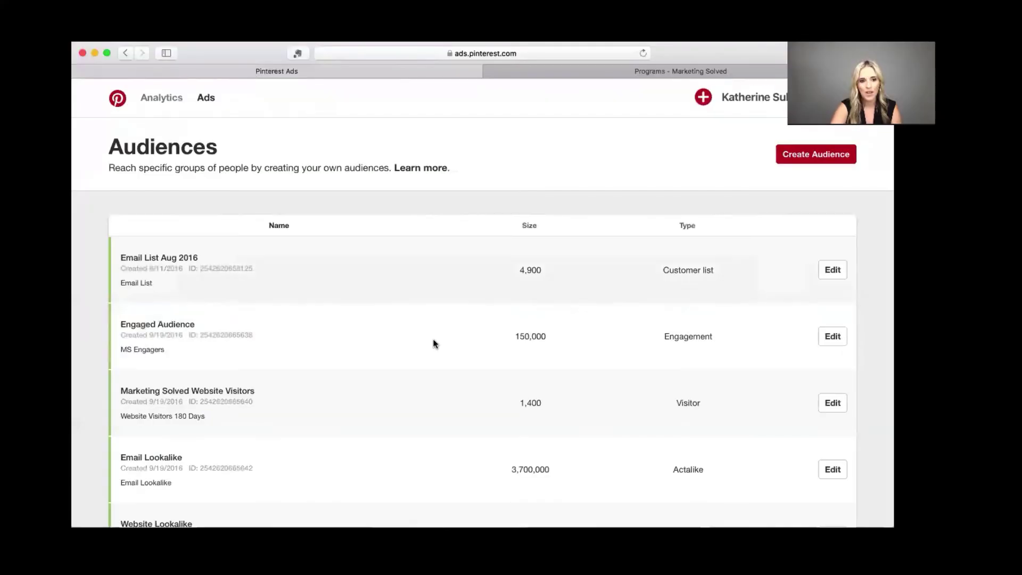
- Start an audience from an uploaded customer list, named Email List April 2018 with the description Email List
click(796, 158)
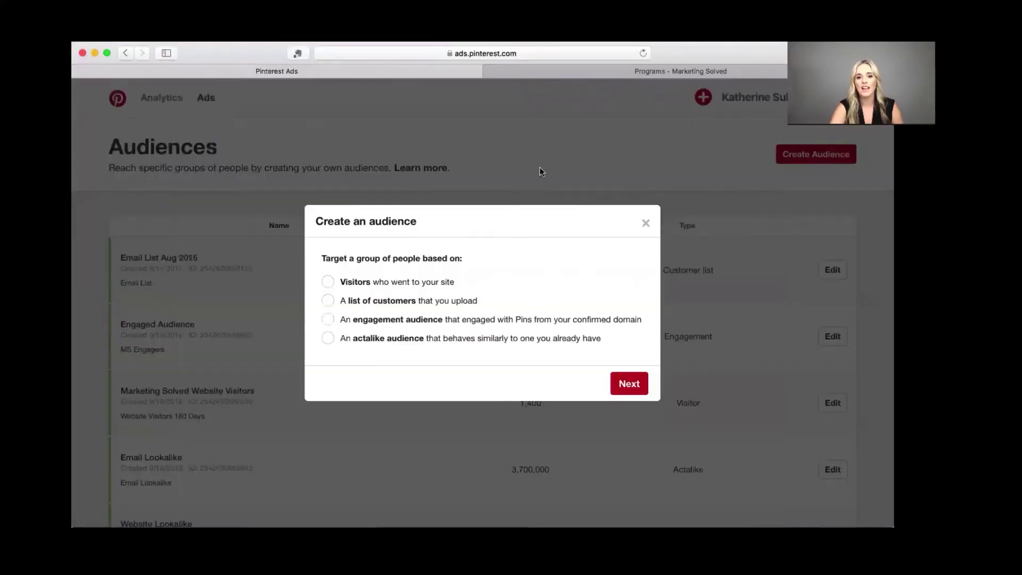
click(360, 301)
click(628, 382)
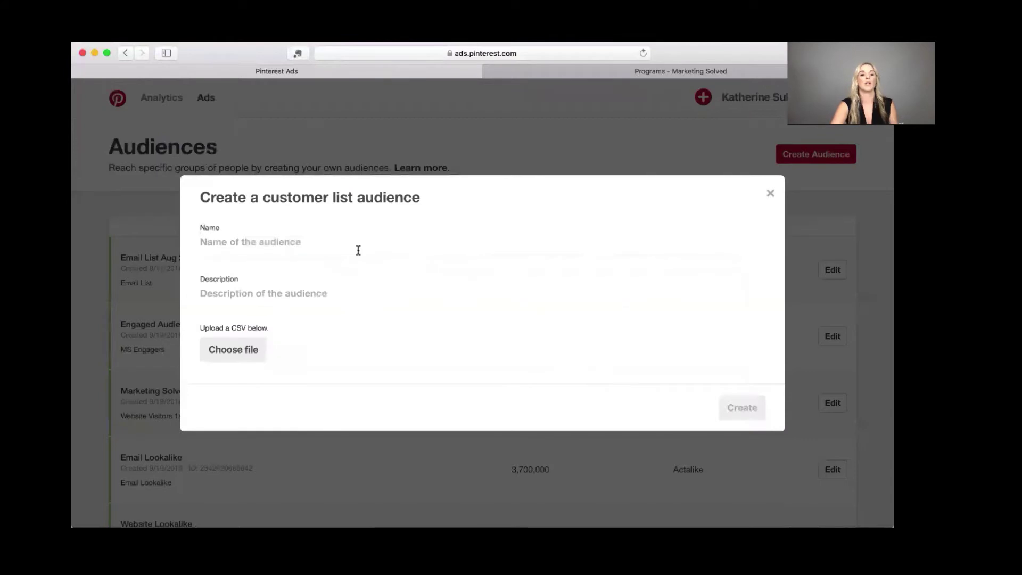
click(311, 248)
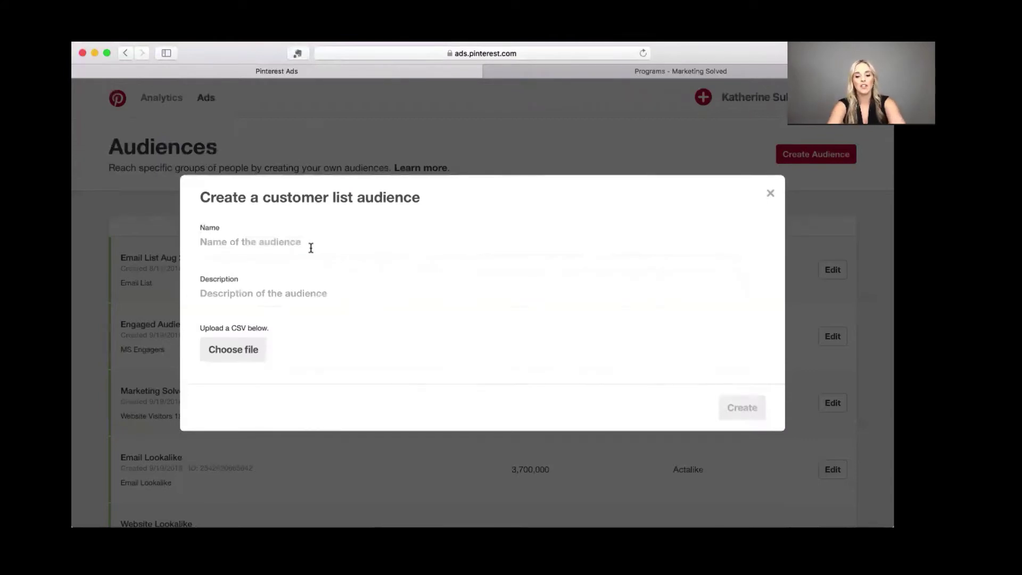
text(Email List)
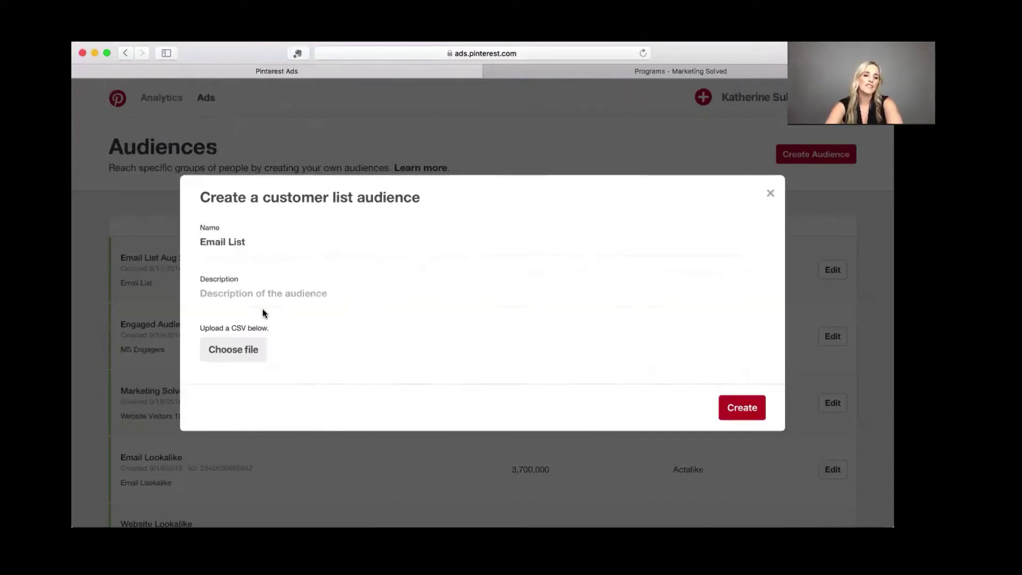
click(263, 290)
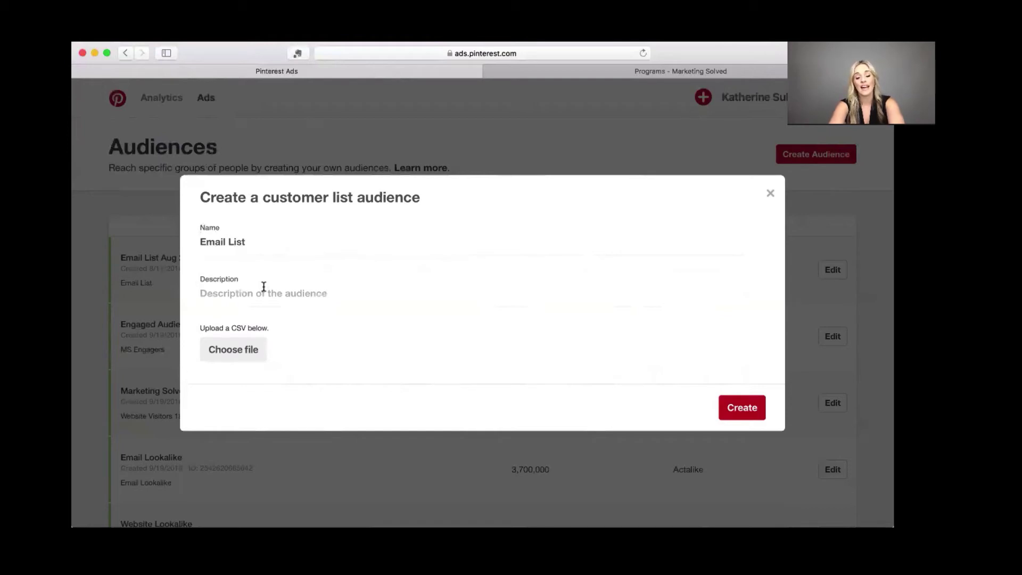
text(Email)
click(265, 240)
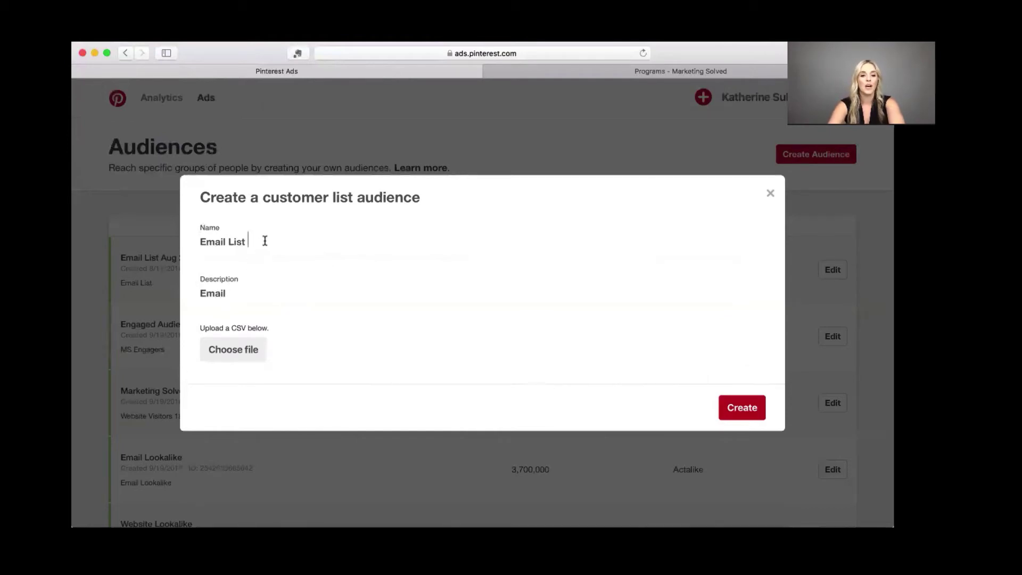
text(April 2018)
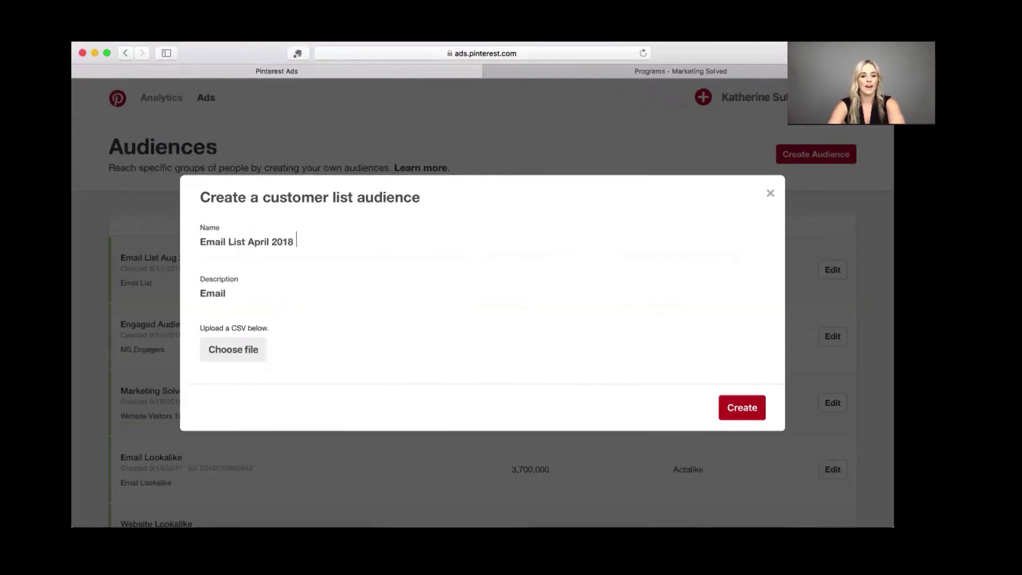
click(257, 293)
text(List)
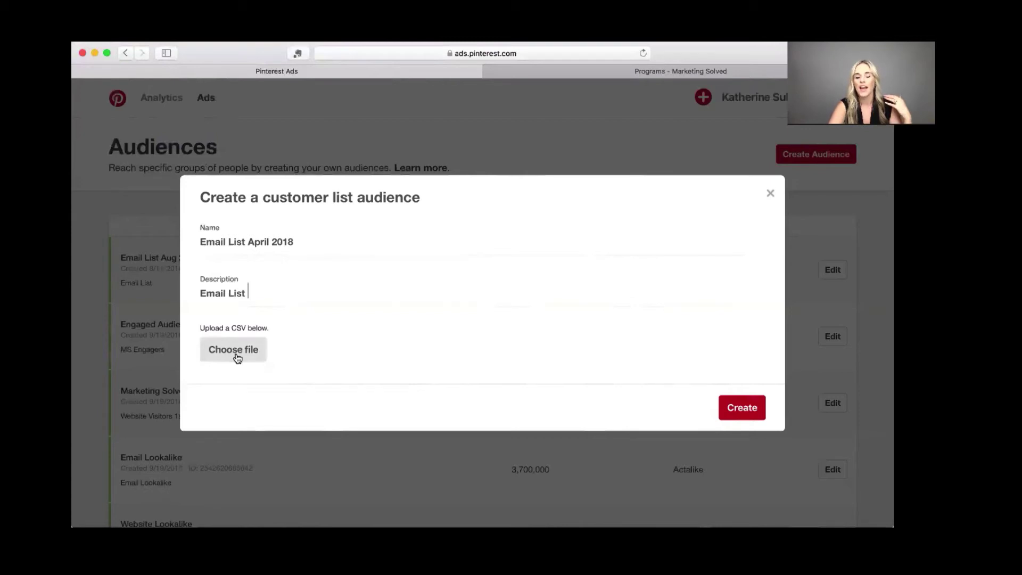
- Attach export.csv from the Downloads folder as the customer list file
click(236, 353)
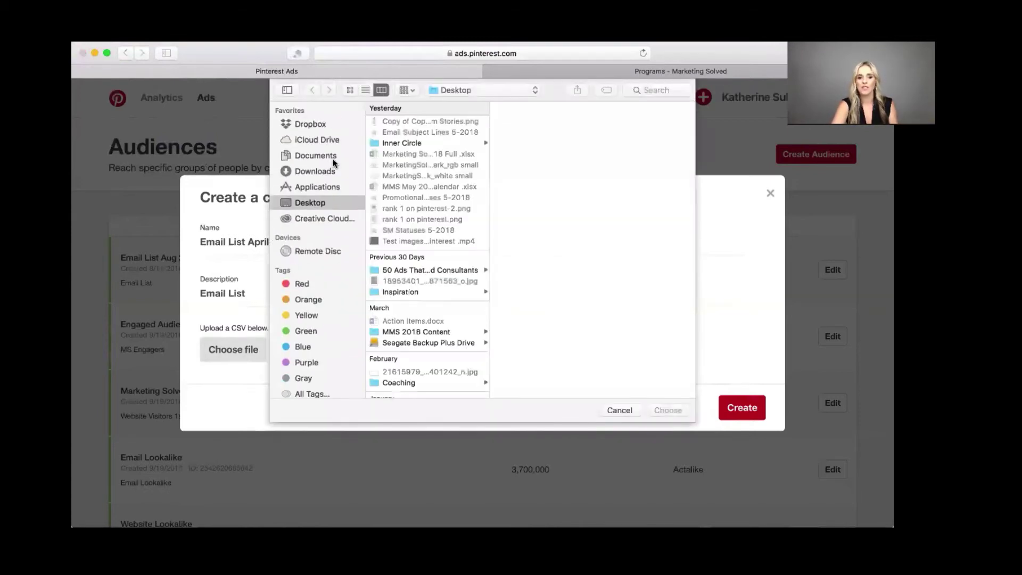
click(315, 171)
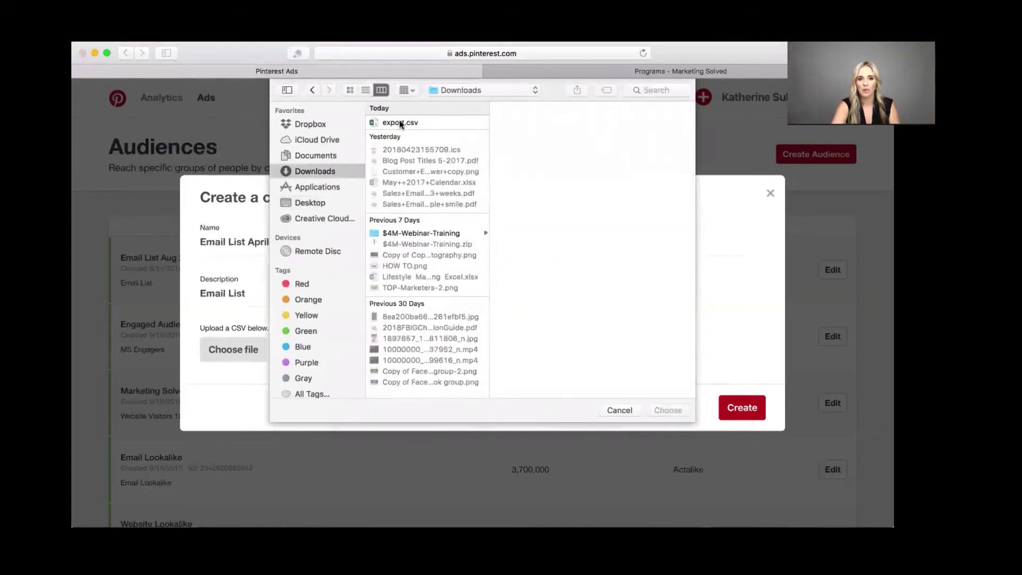
double_click(399, 121)
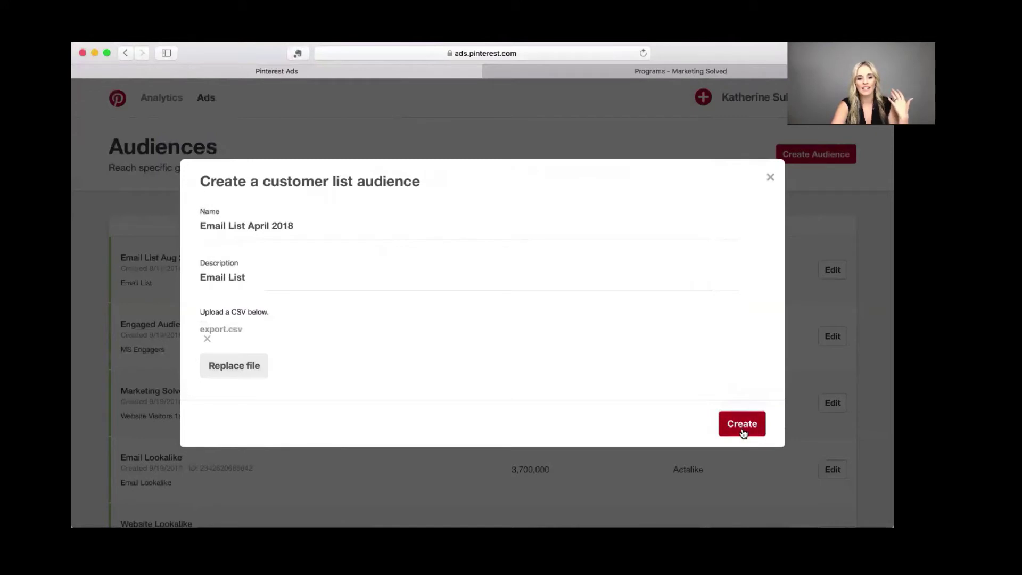
- Add 32k to the end of the audience name and create the customer list audience
click(364, 233)
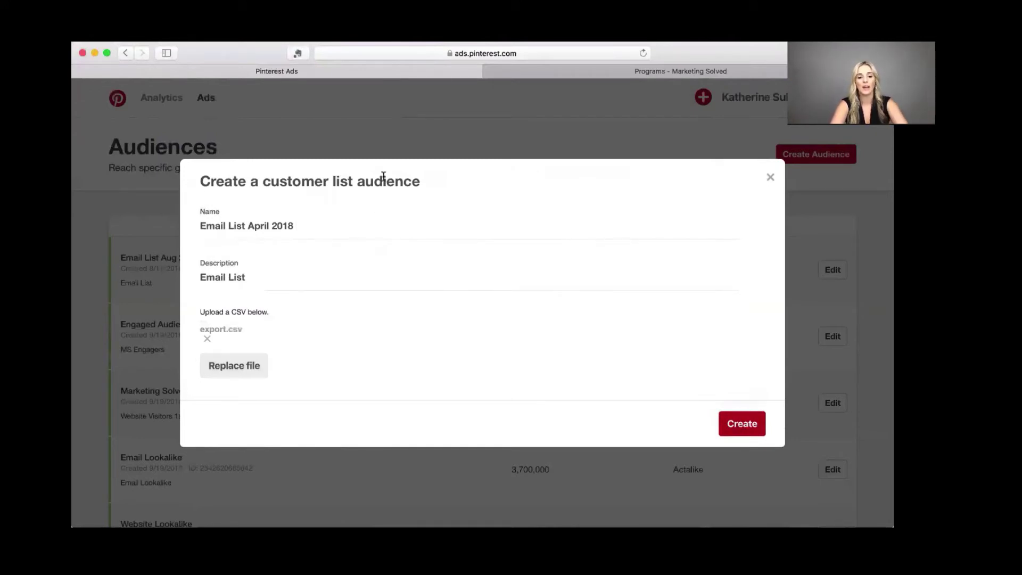
text(32k)
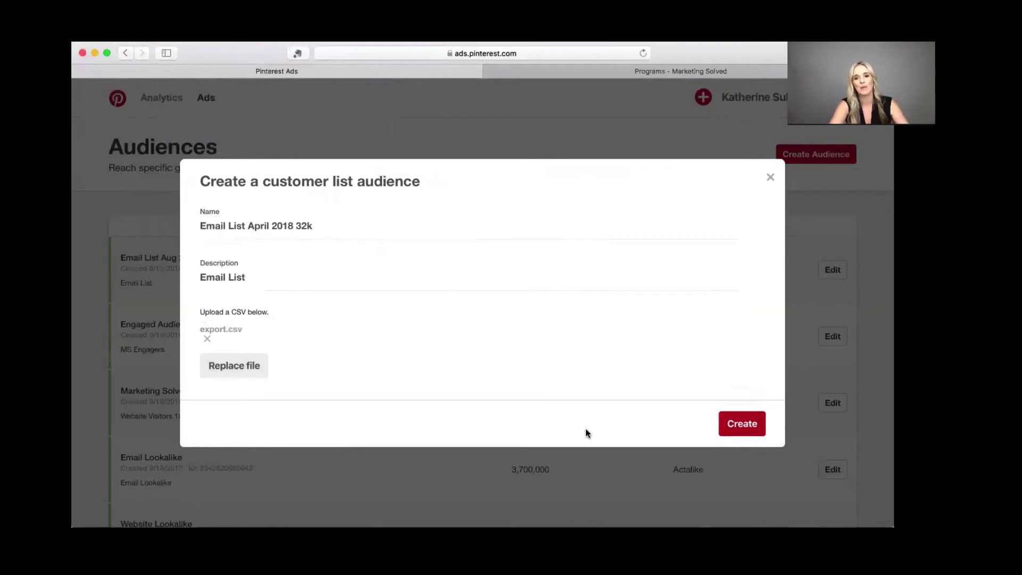
click(748, 426)
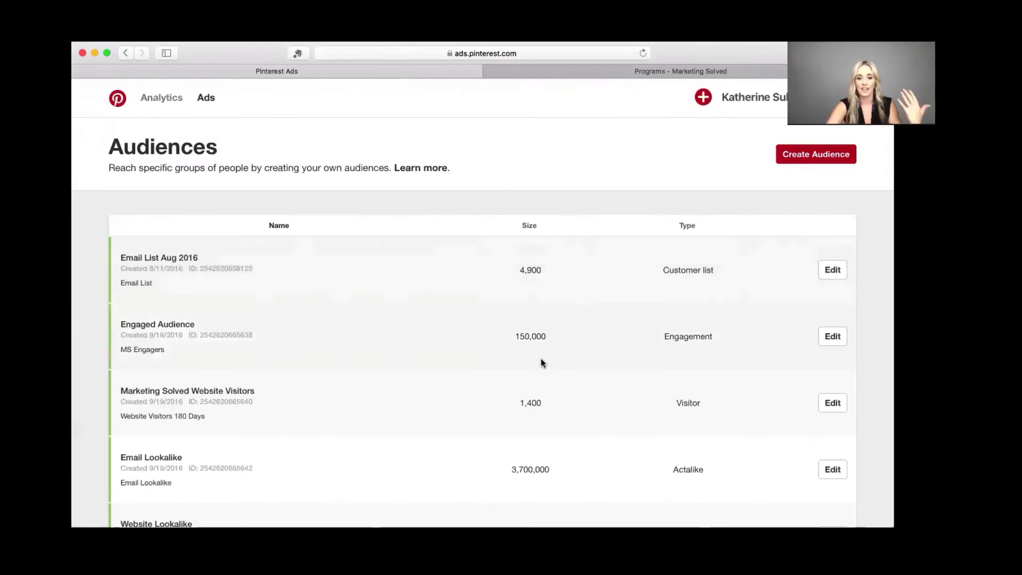
- Start an engagement audience with the name and description Engaged 2018, covering the past 365 days
click(812, 158)
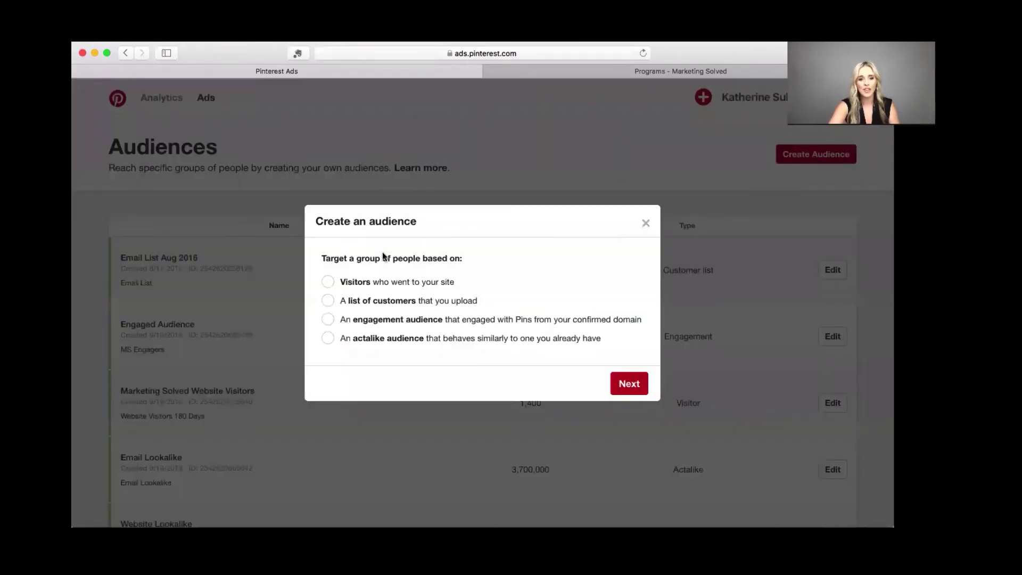
click(373, 322)
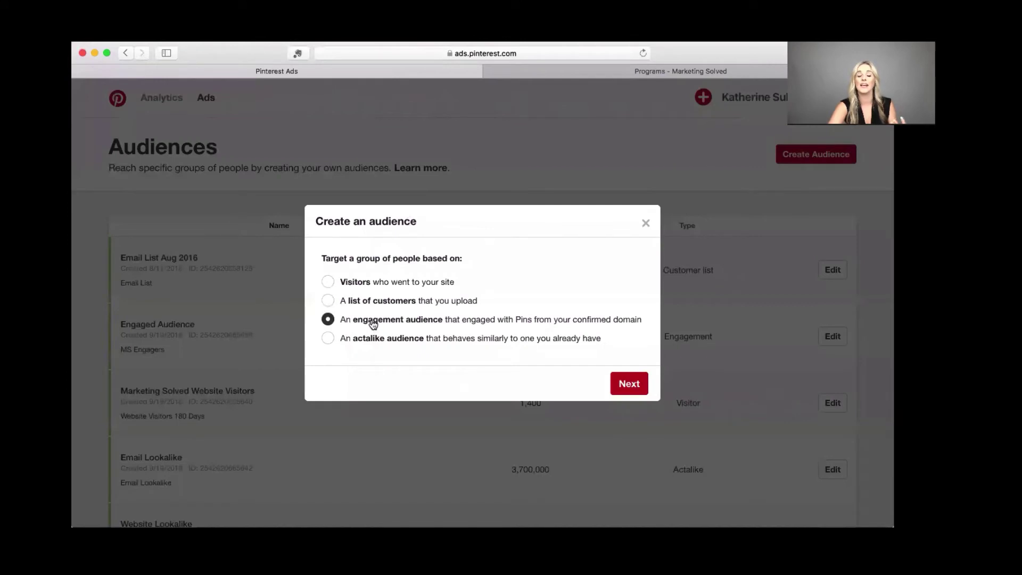
click(621, 384)
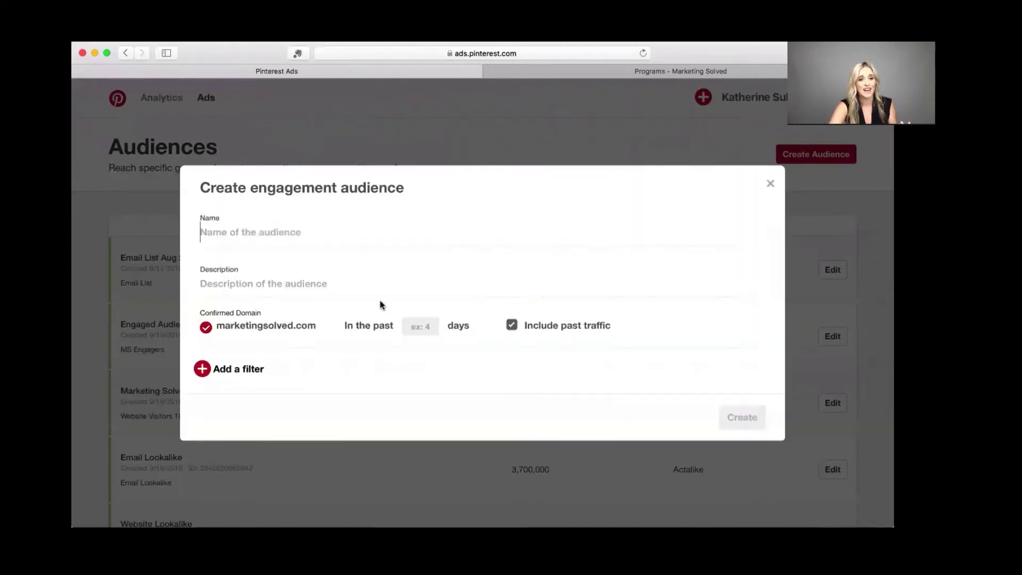
click(325, 227)
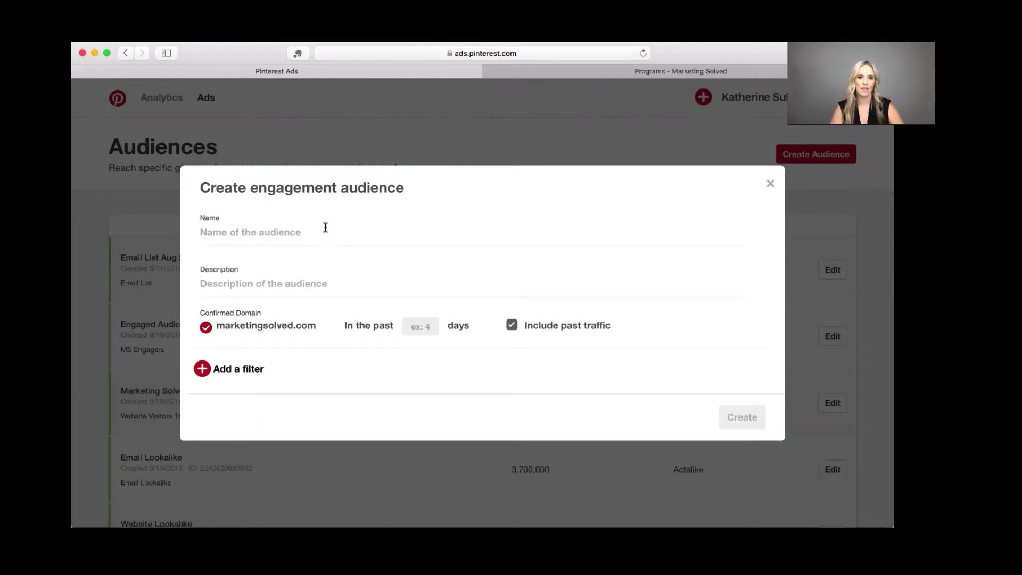
text(Engaged 2018)
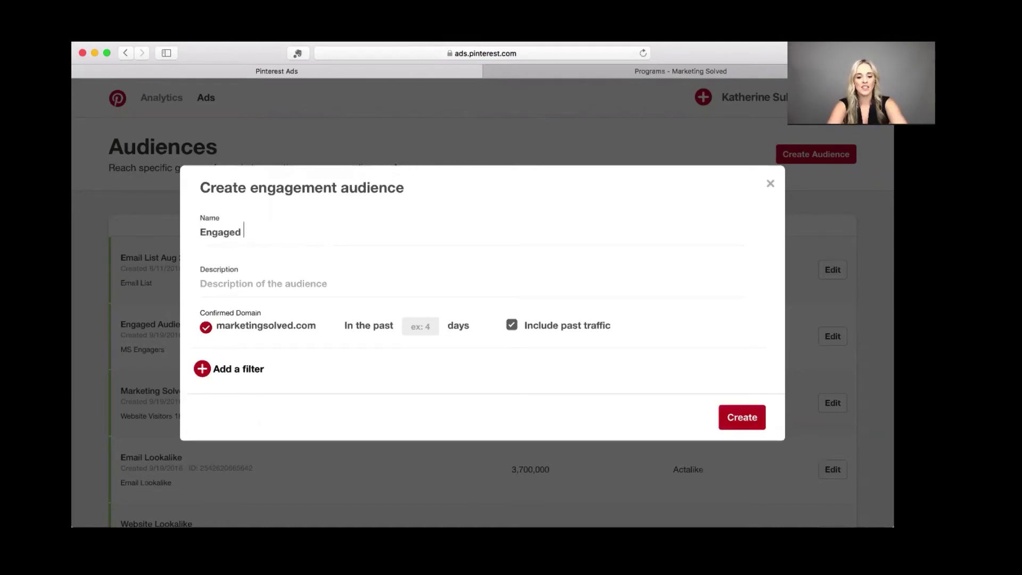
click(289, 282)
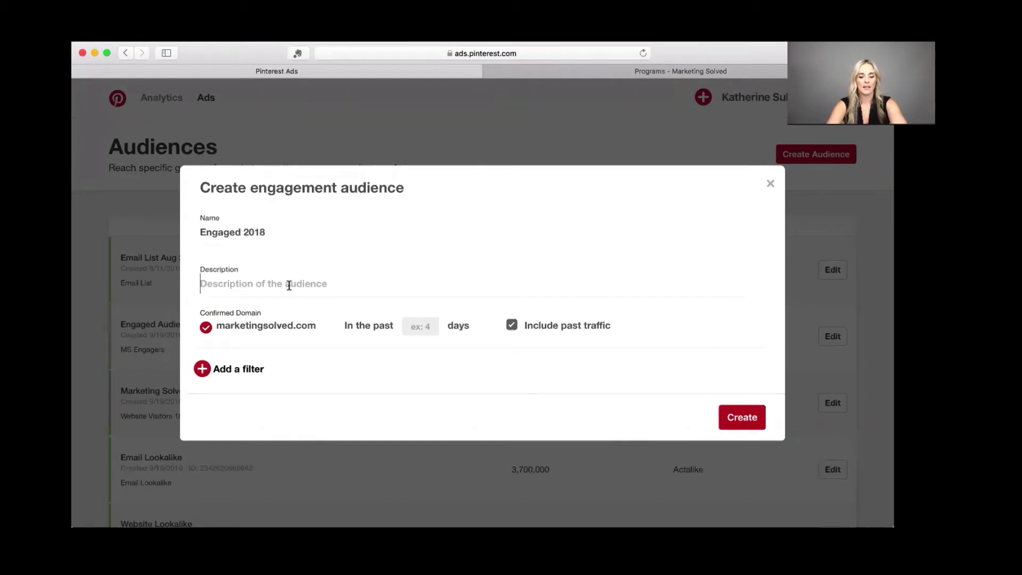
text(Engaged 2018)
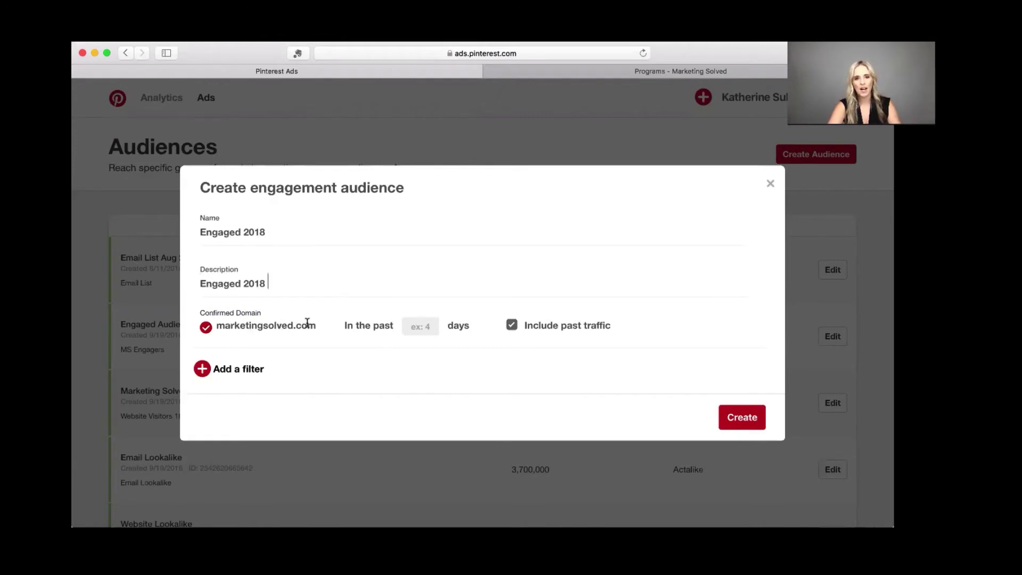
click(431, 325)
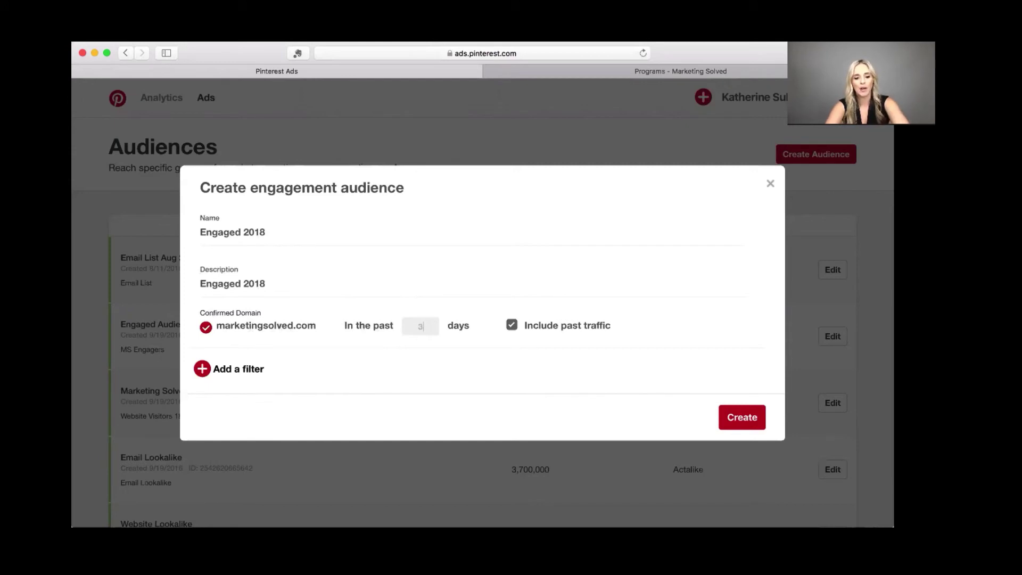
text(365)
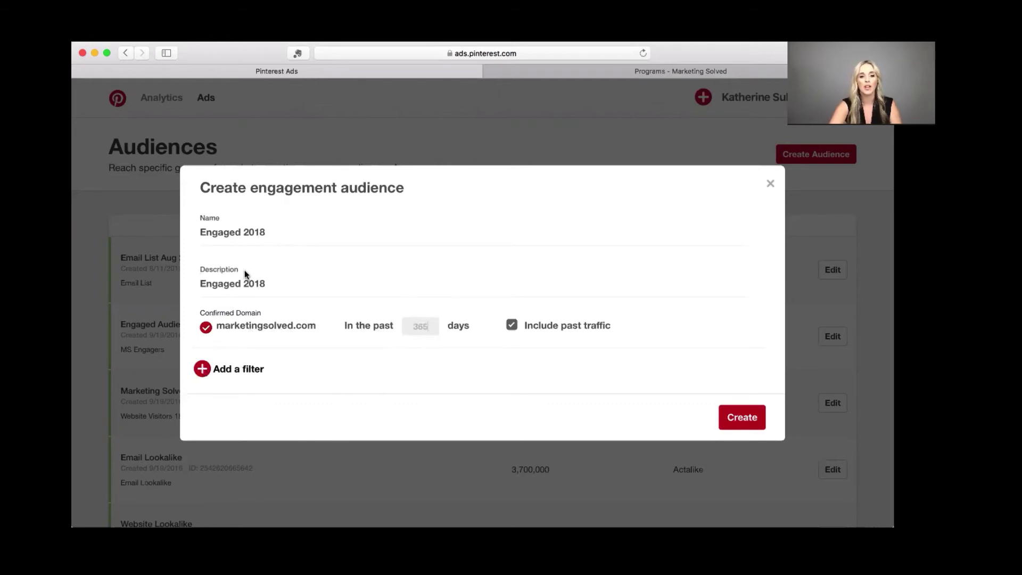
- Add an Action Types filter to the engagement audience that equals click, comment or save
click(203, 370)
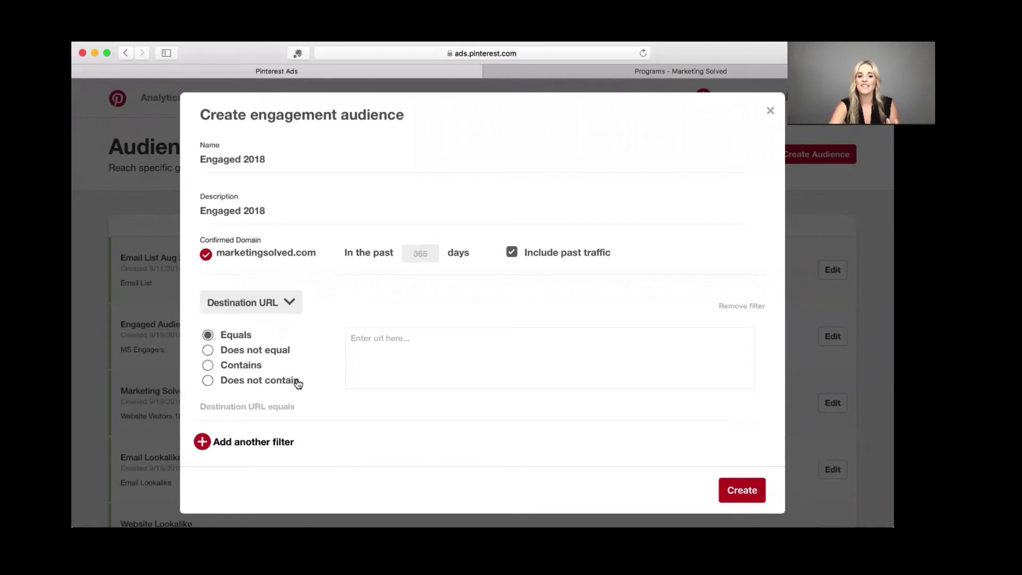
click(293, 301)
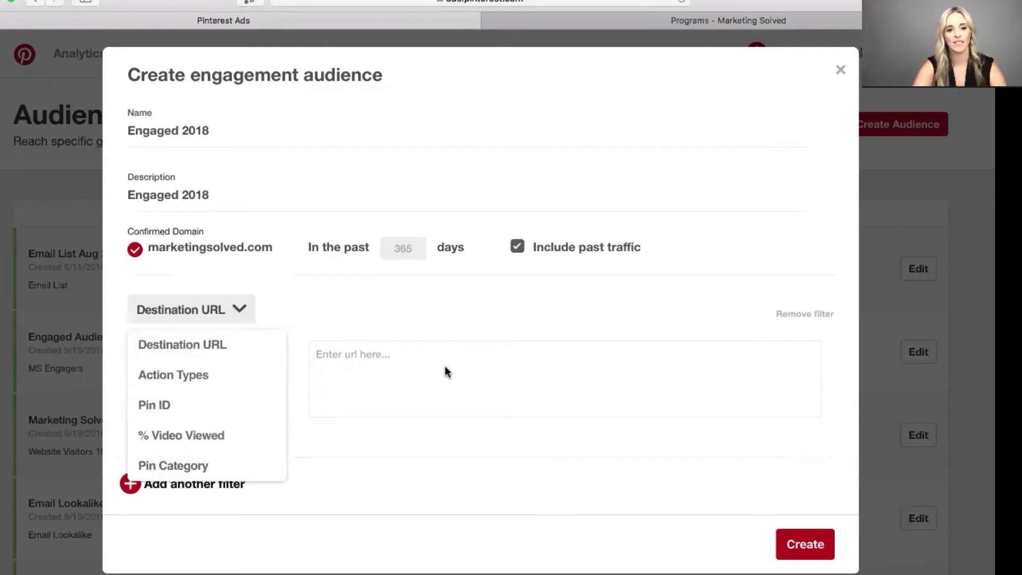
click(182, 377)
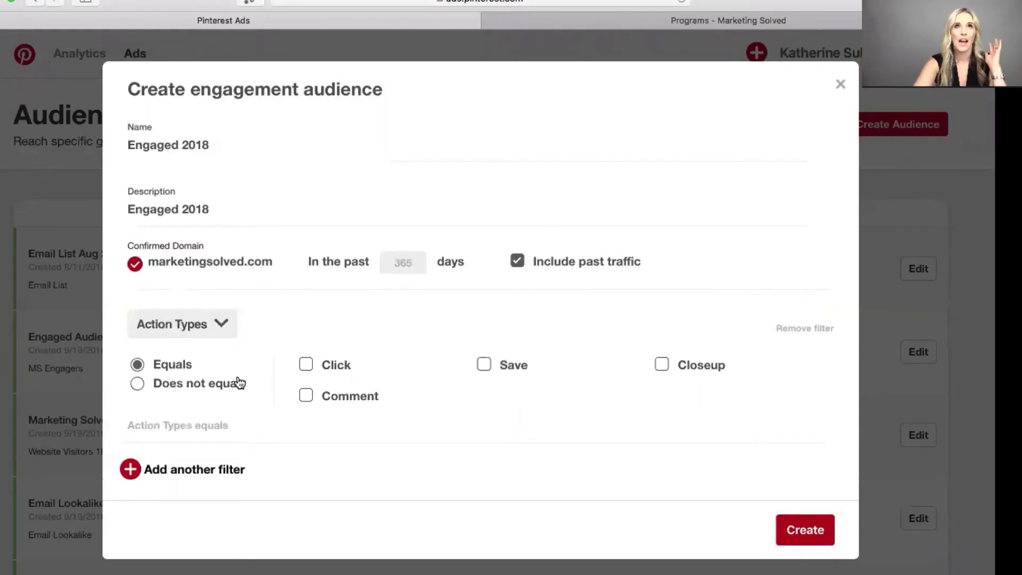
click(306, 364)
click(306, 398)
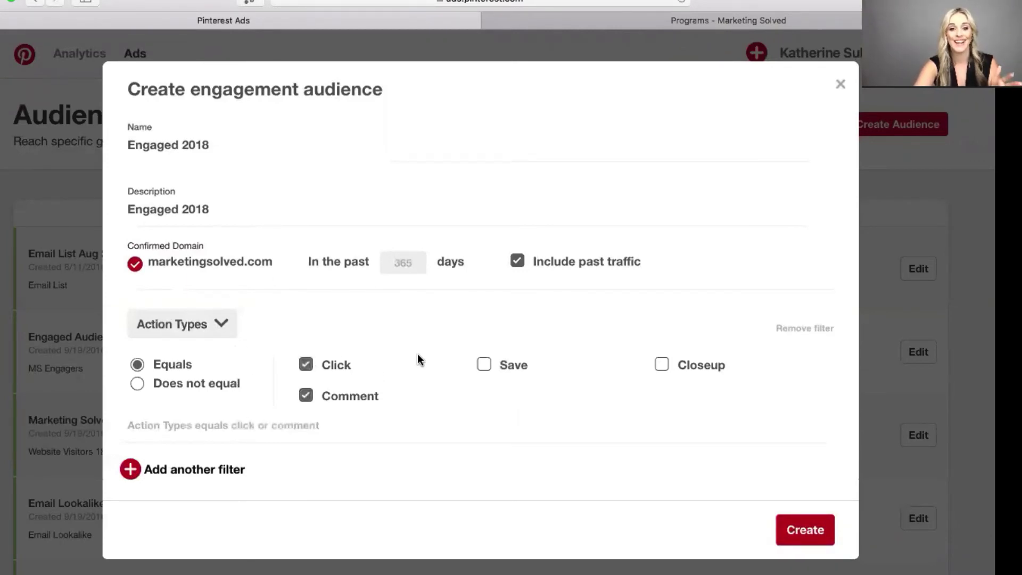
click(487, 369)
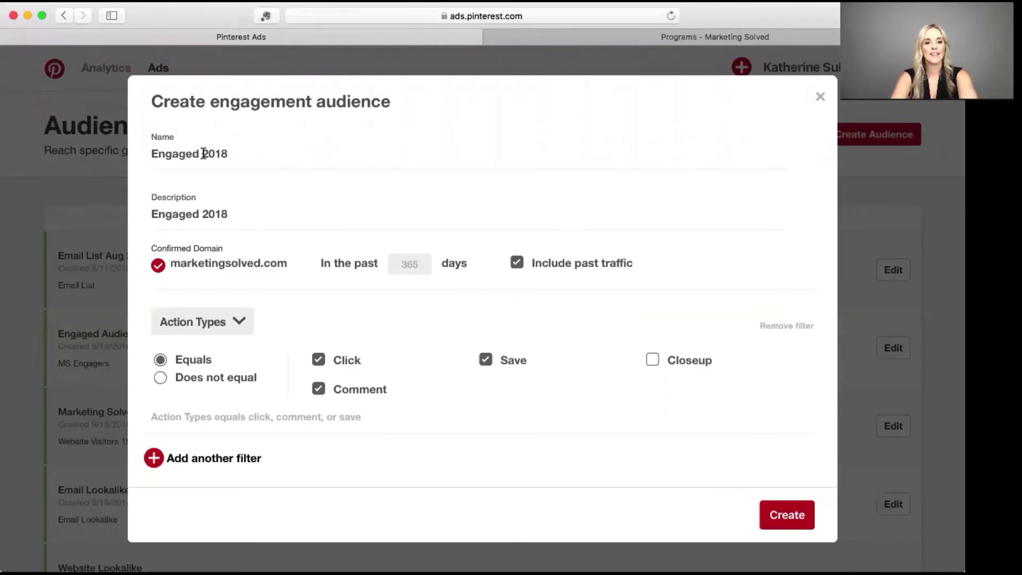
- Add Actions to the end of the audience name and create the engagement audience
drag(204, 154, 301, 153)
click(313, 153)
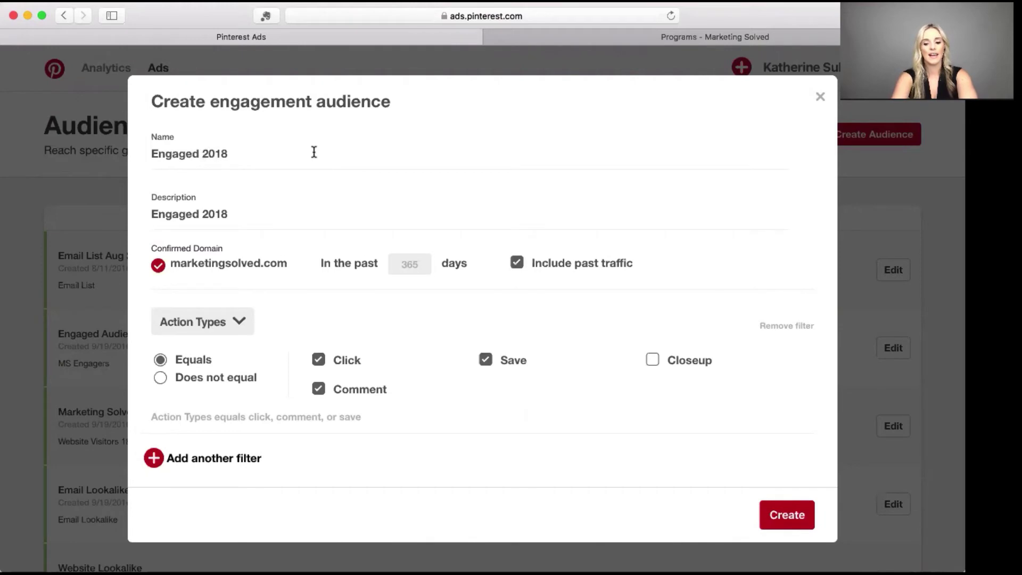
text(Actions)
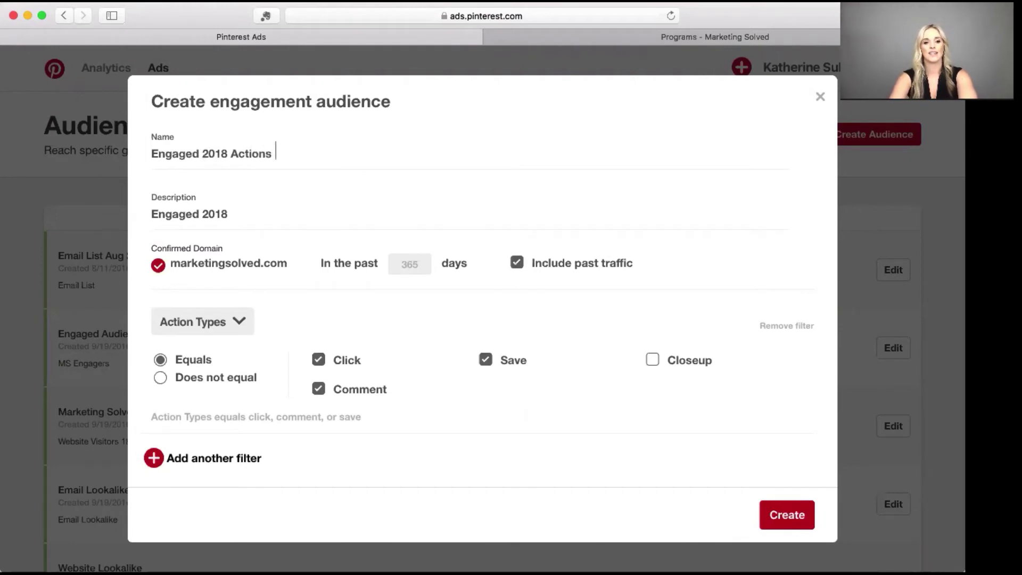
click(789, 517)
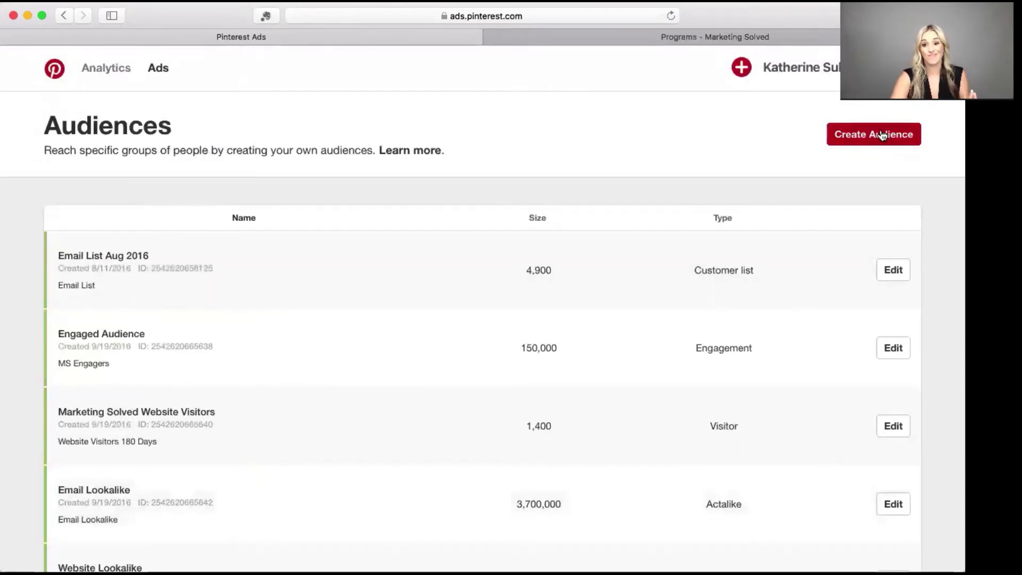
- Start another engagement audience and examine its filter types, including the % Video Viewed and Pin ID options
click(882, 135)
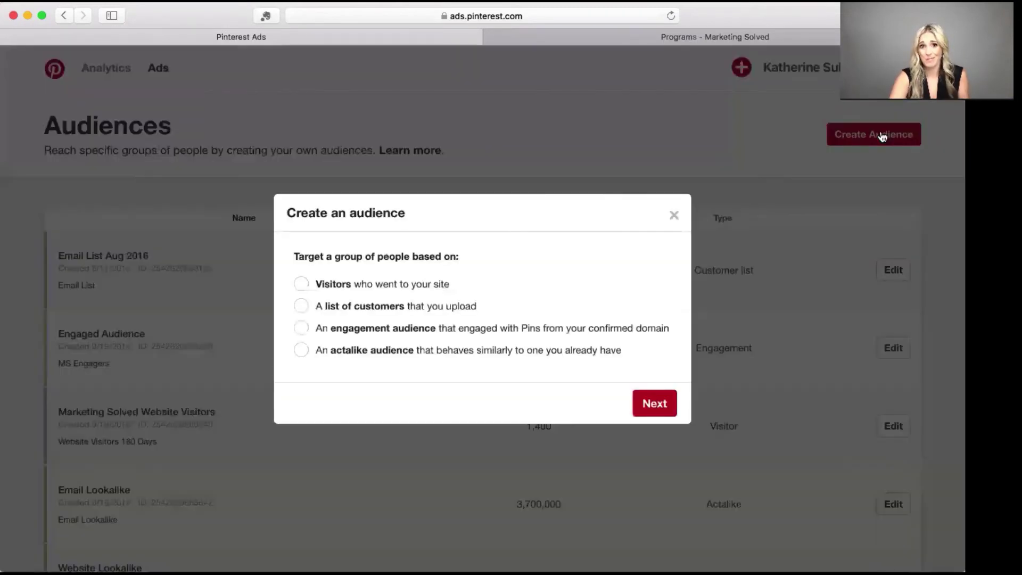
click(419, 328)
click(654, 403)
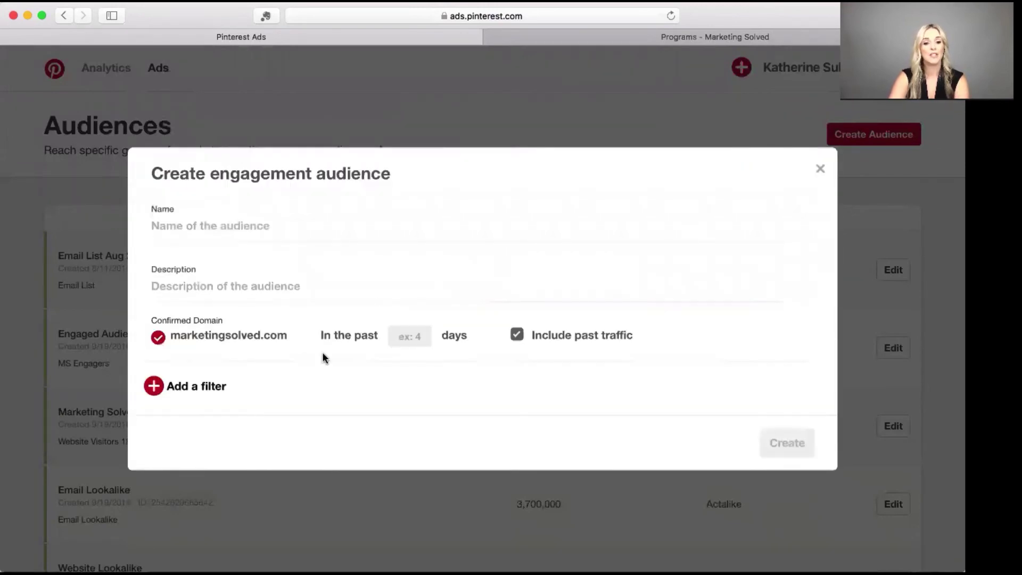
click(220, 212)
click(168, 389)
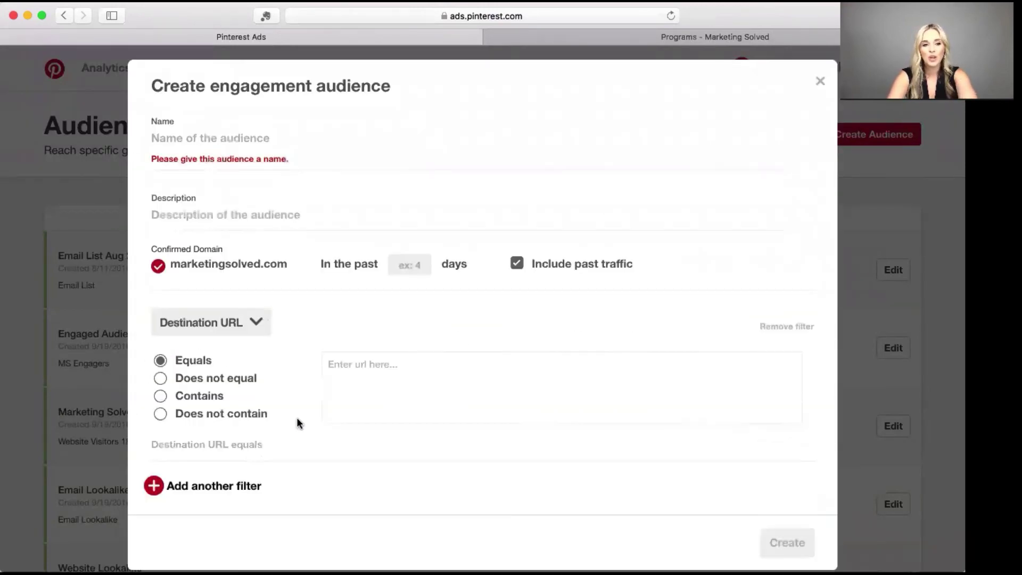
click(234, 318)
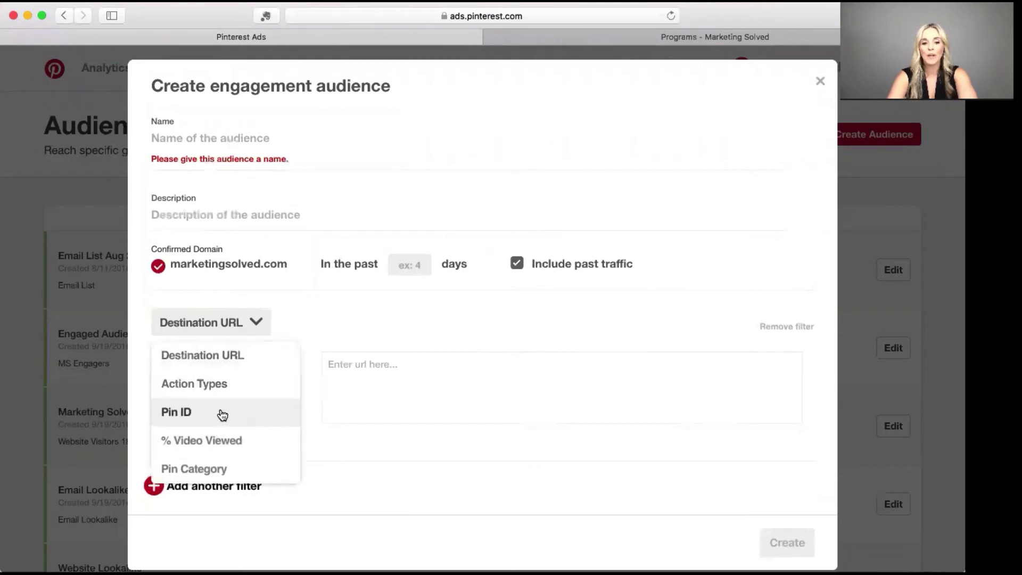
click(217, 442)
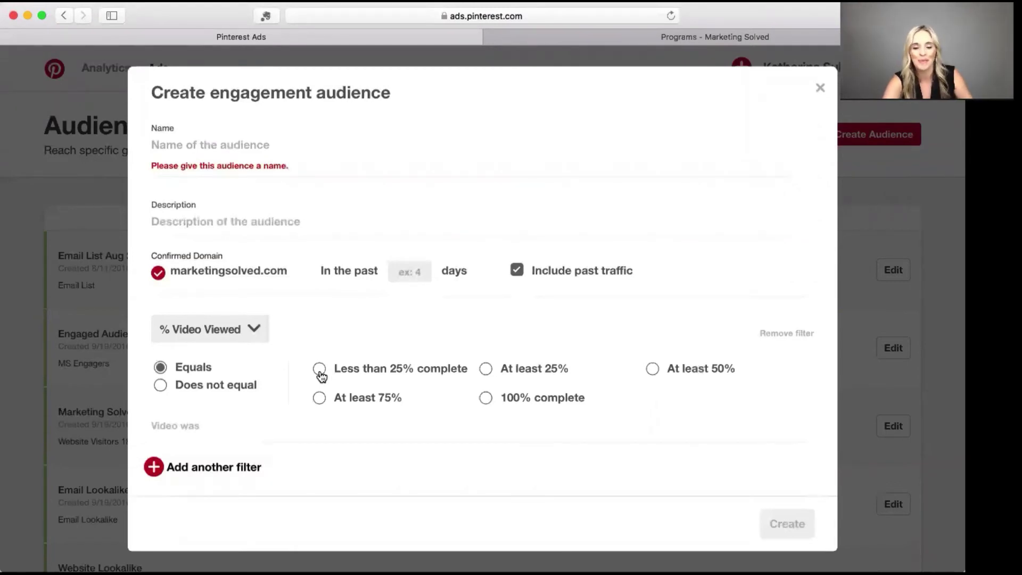
click(229, 331)
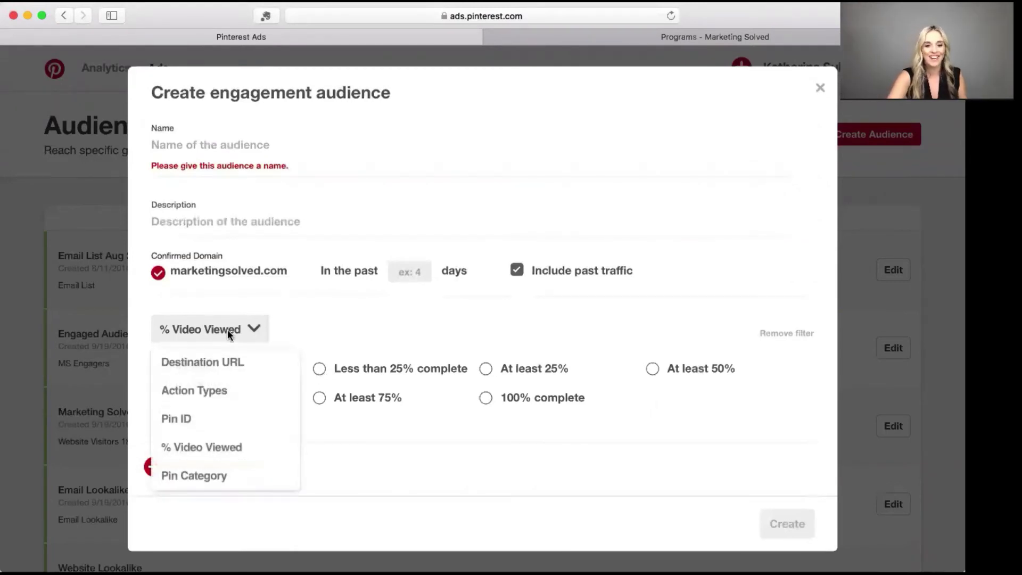
click(209, 421)
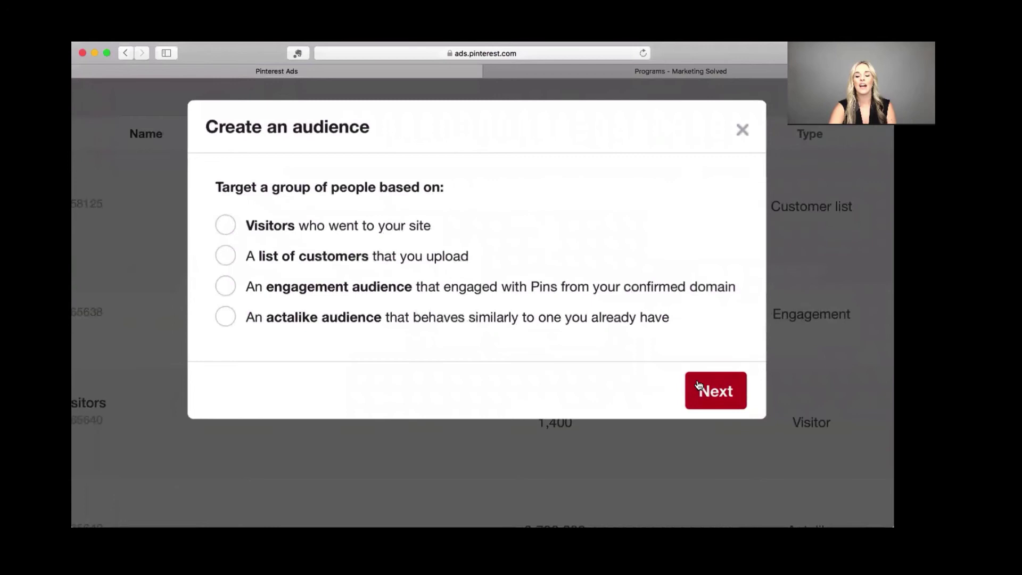
- Start an actalike audience with LA Engaged Action as both its name and description
click(422, 317)
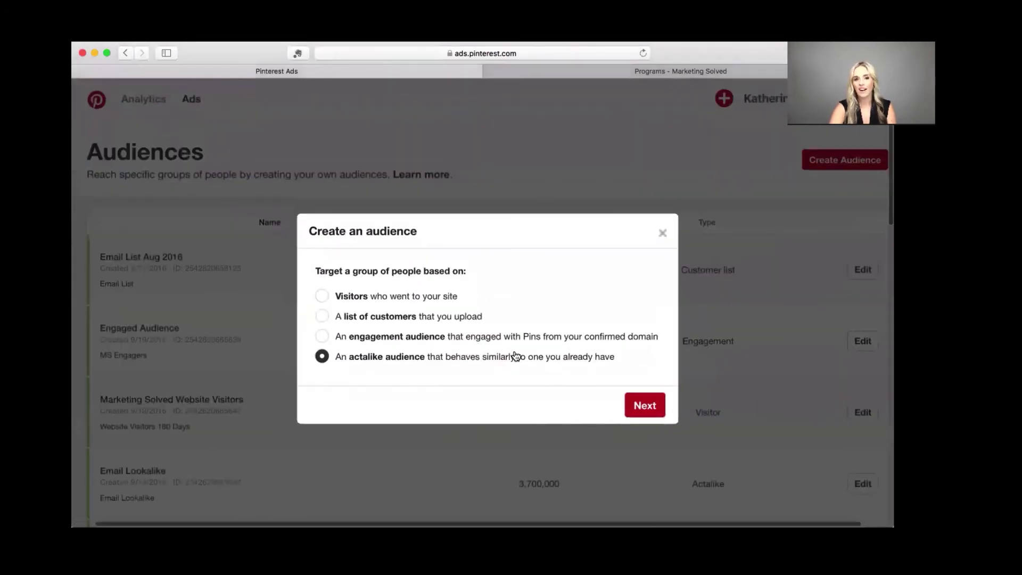
click(646, 403)
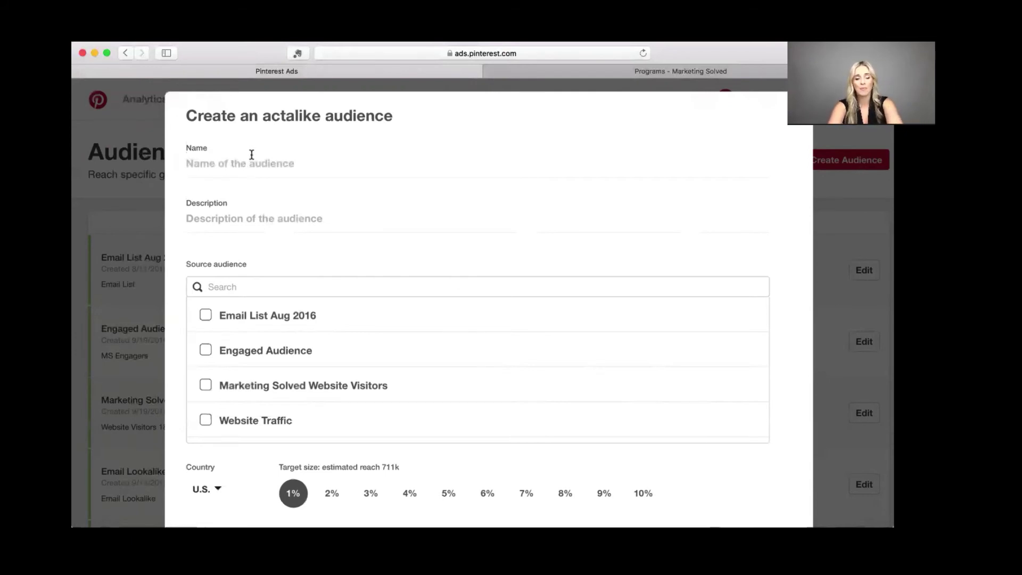
text(A)
key(BackSpace)
text(L)
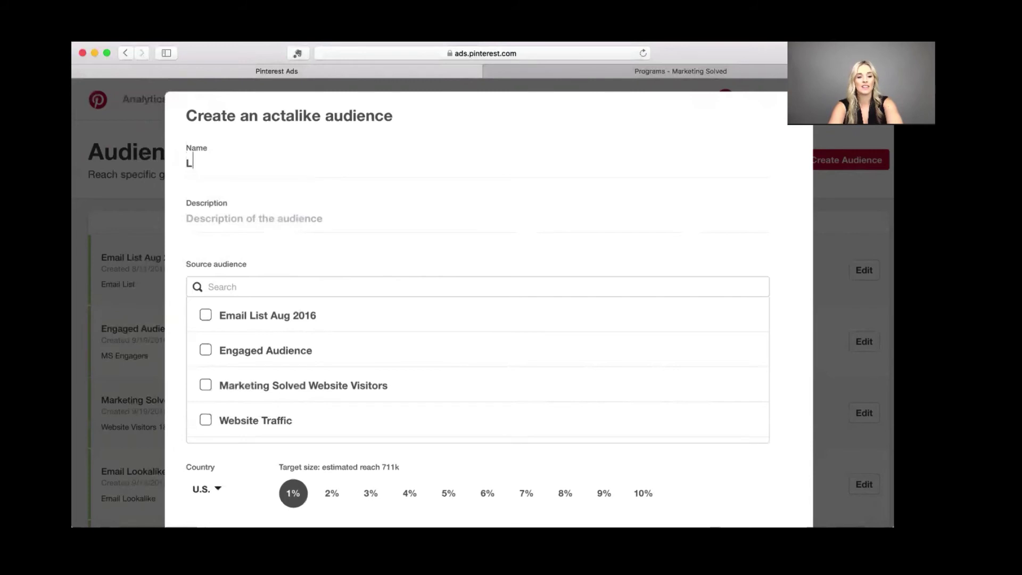
text(A)
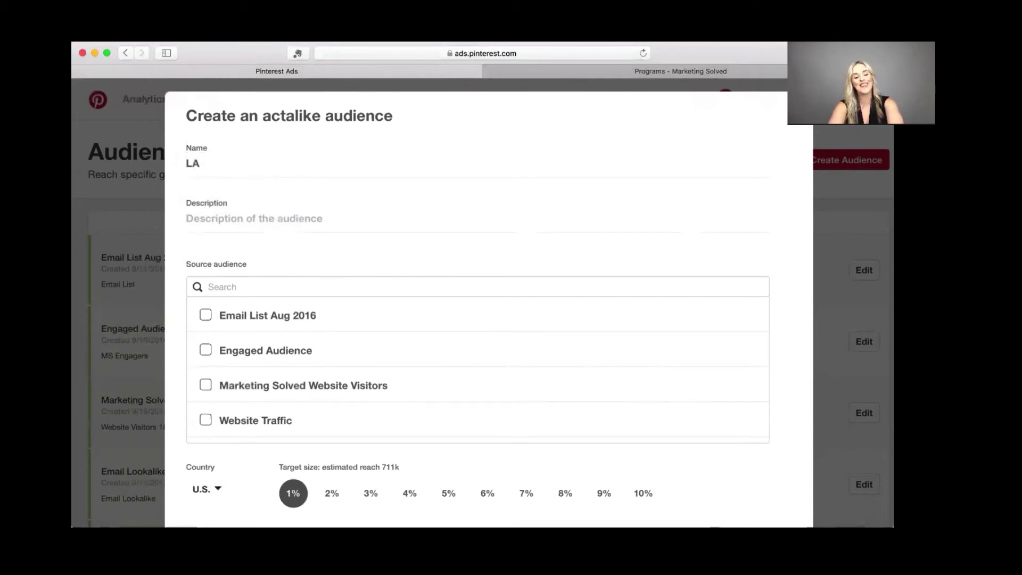
text( E)
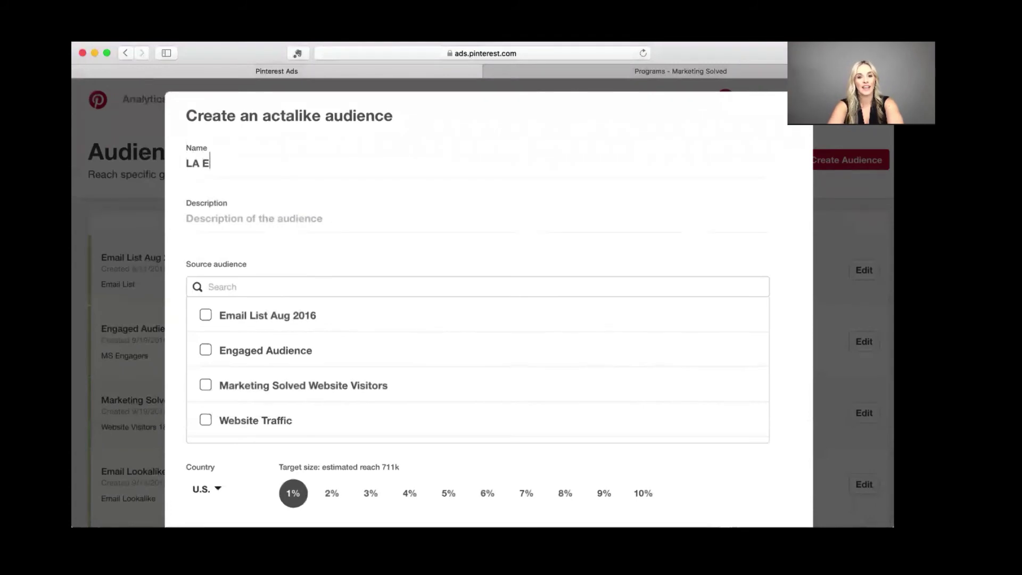
text(ngaged Action)
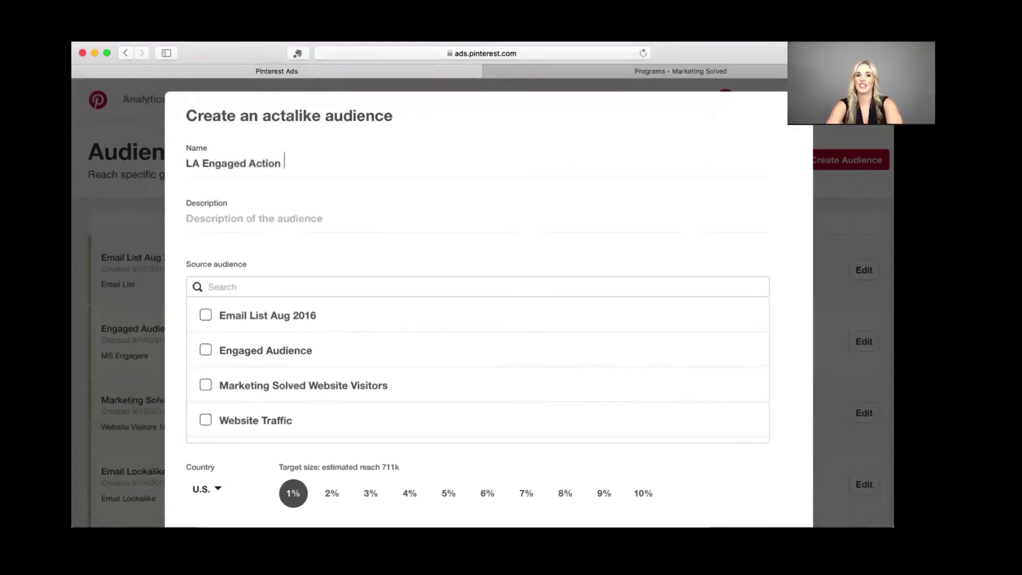
click(264, 217)
text(LA )
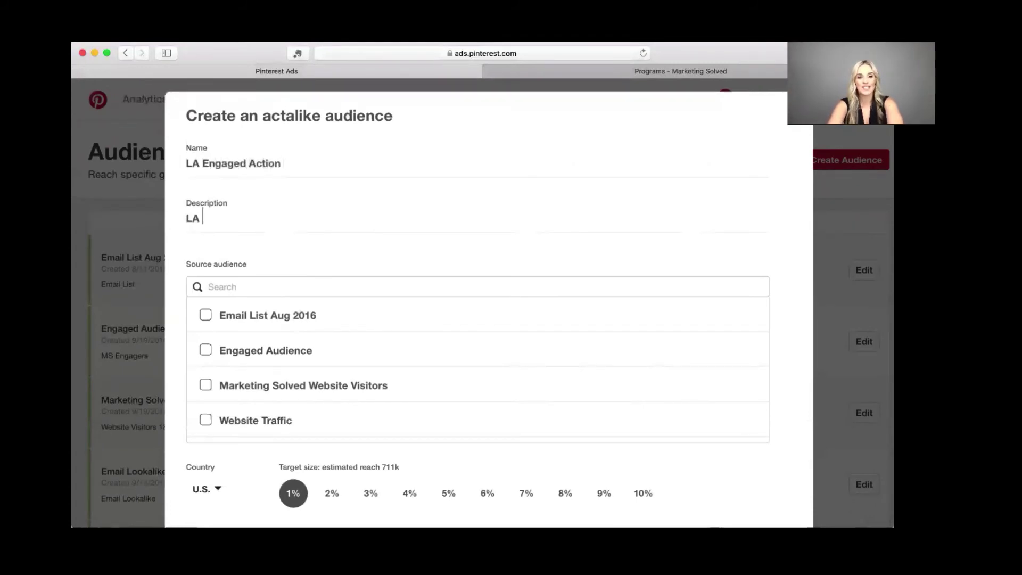
text(Engaged Action)
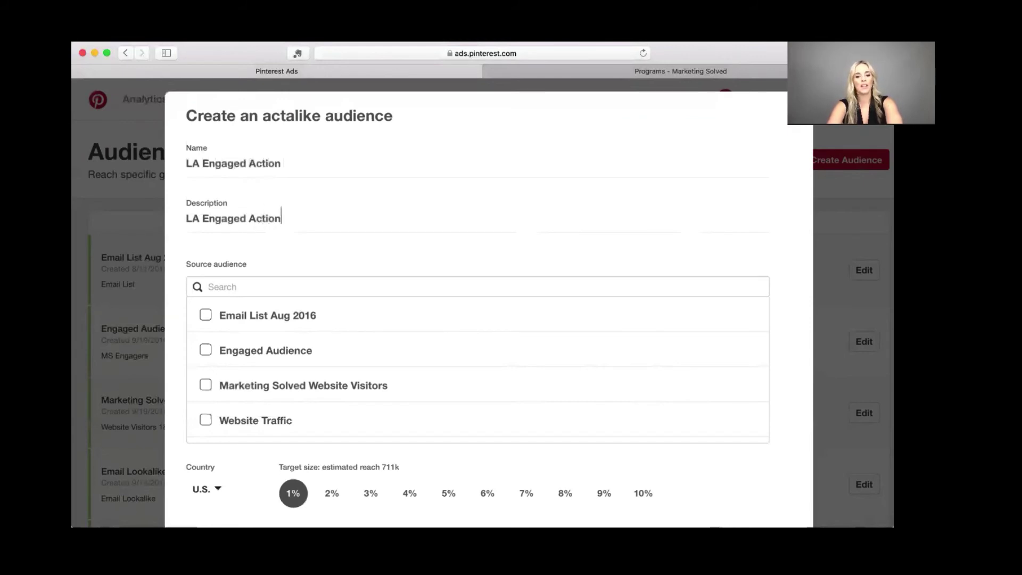
- Choose Engaged 2018 Actions as the source audience and create the actalike audience for the U.S. at 1% target size
scroll(263, 414, down, 10)
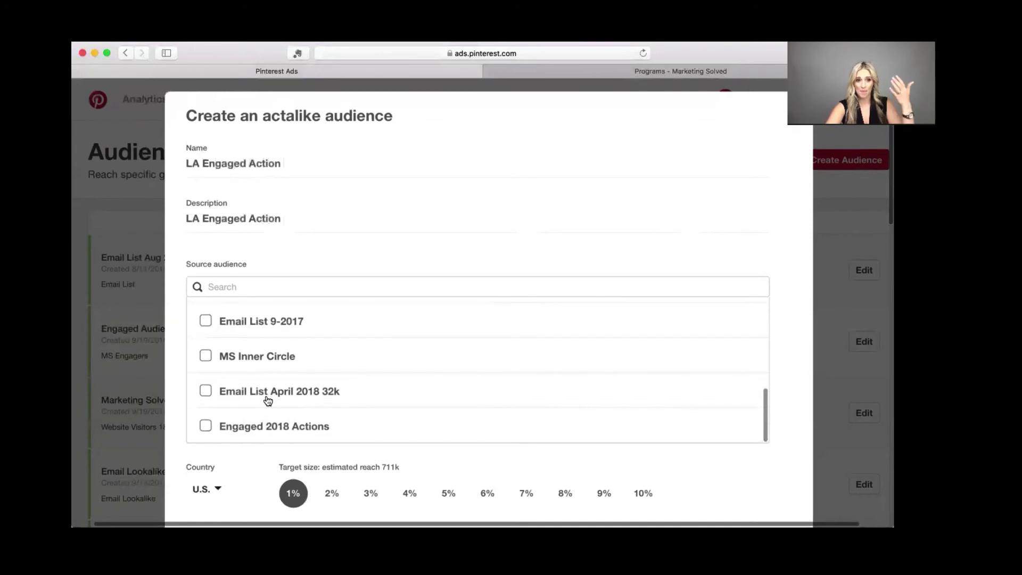
click(202, 425)
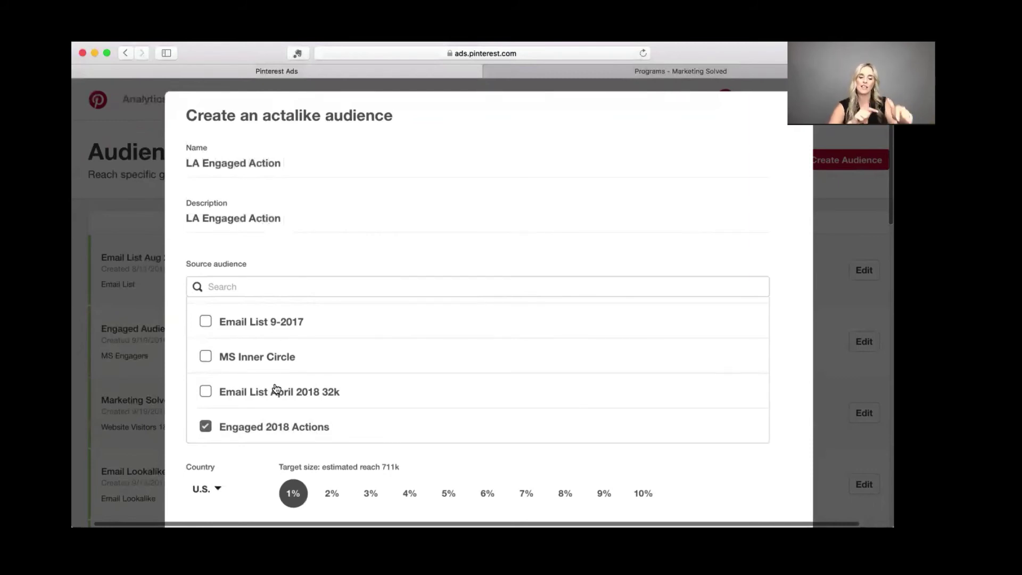
scroll(354, 359, down, 3)
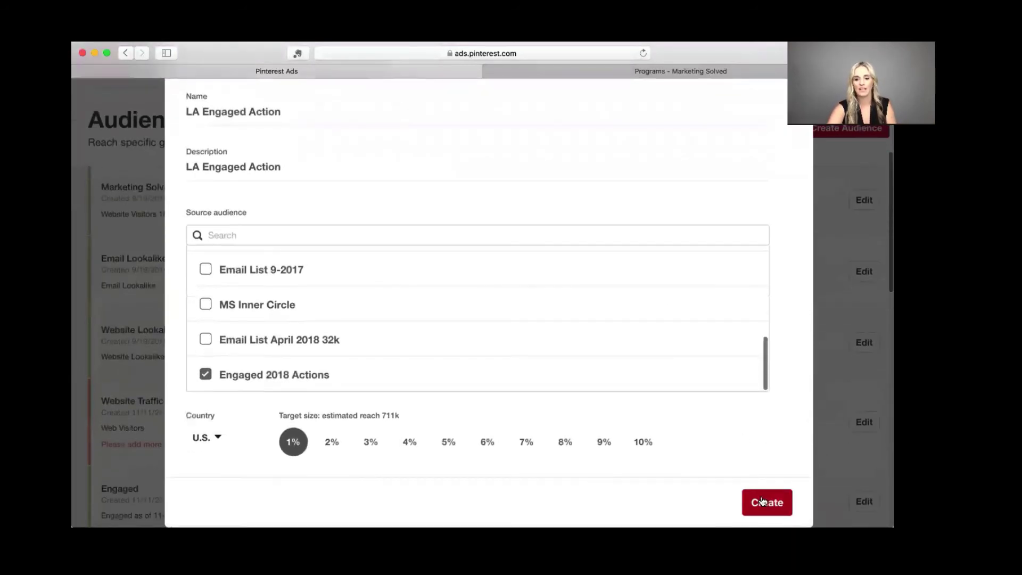
scroll(361, 377, up, 1)
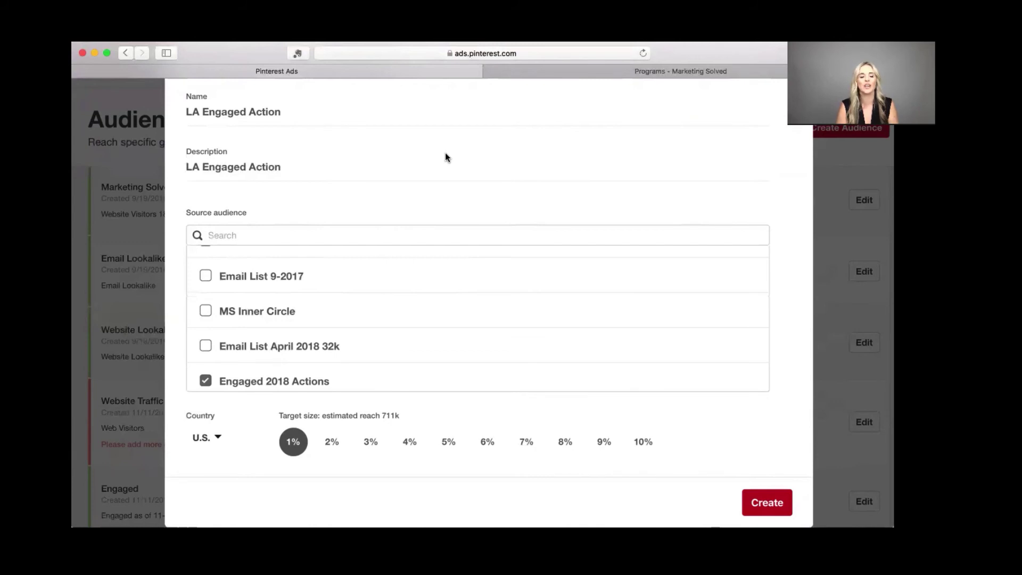
scroll(445, 152, up, 2)
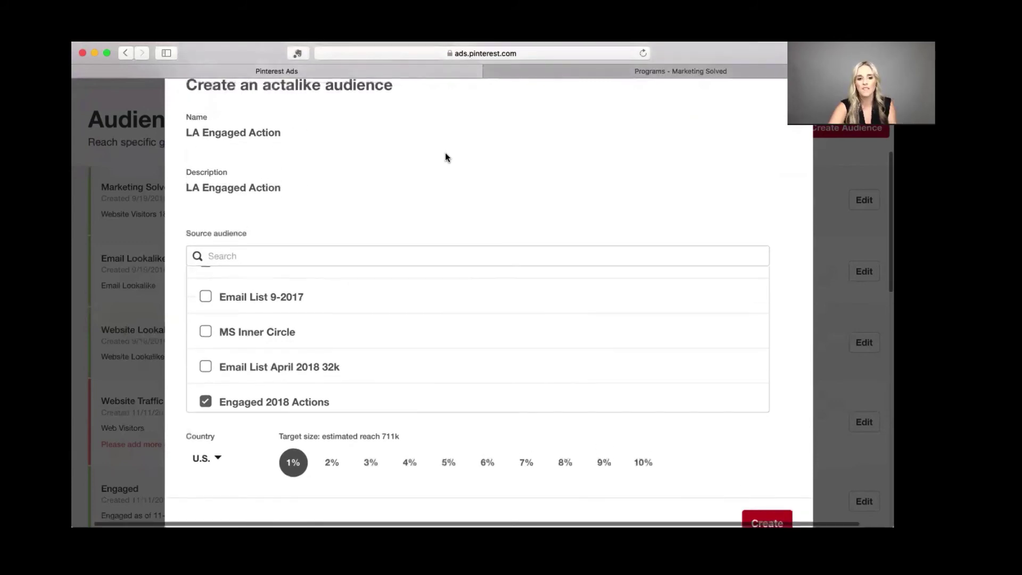
scroll(764, 491, down, 2)
click(761, 504)
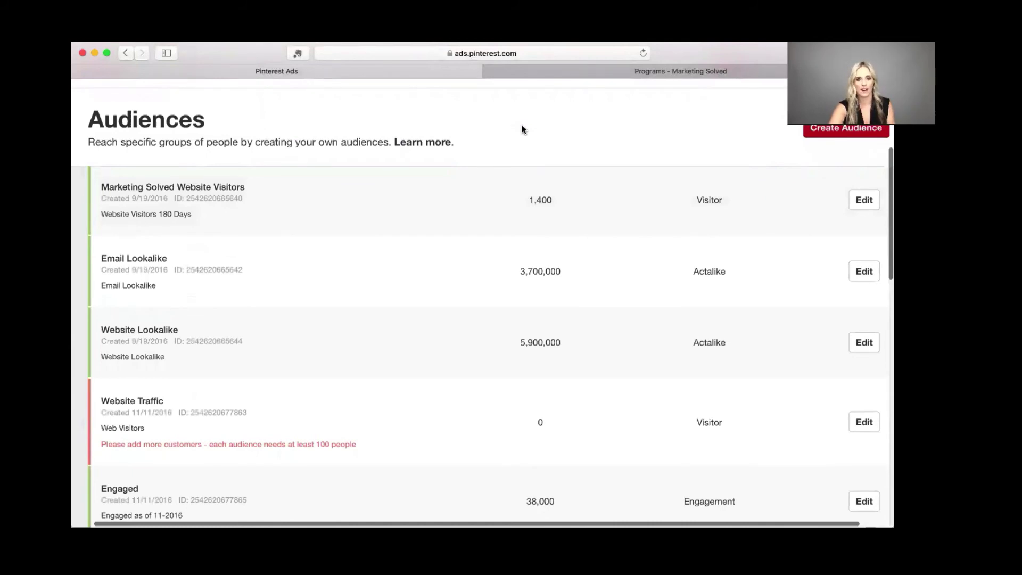
scroll(442, 241, down, 3)
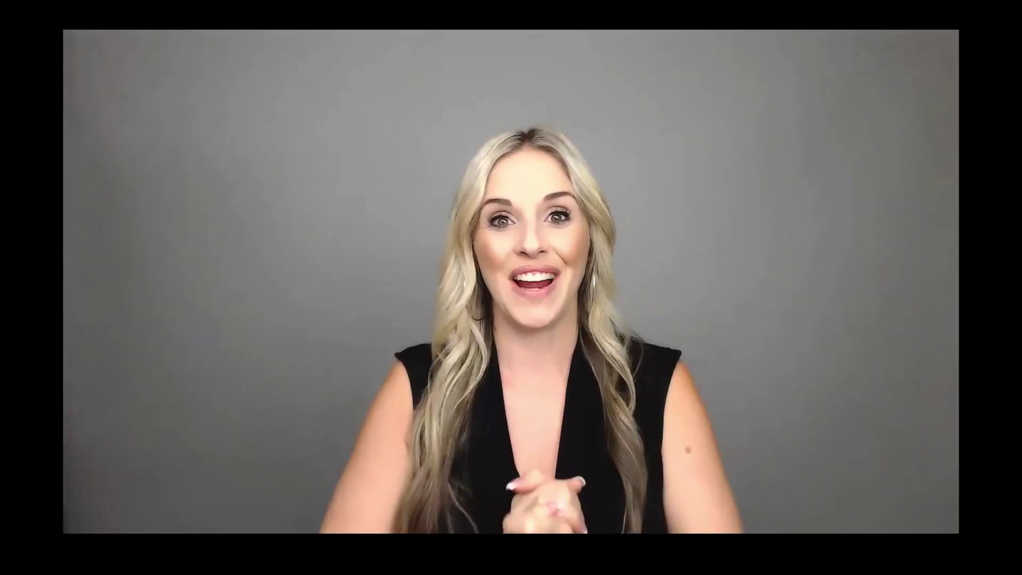